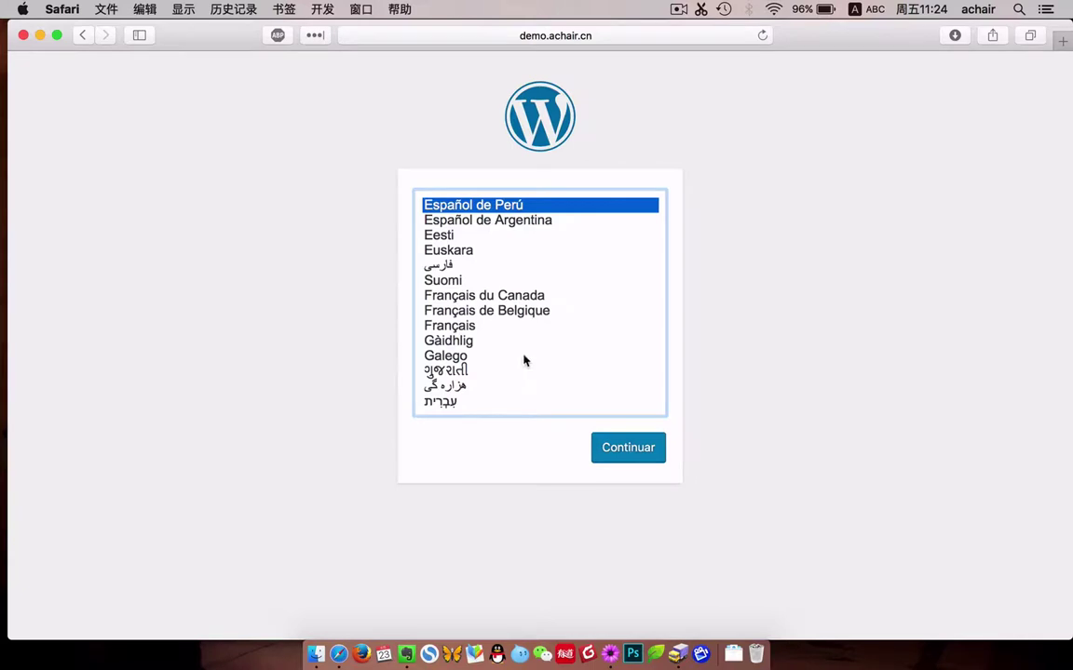
# Choose 简体中文 (Simplified Chinese) as the installer language and continue to the database-details page.
pyautogui.scroll(-20, 524, 361)
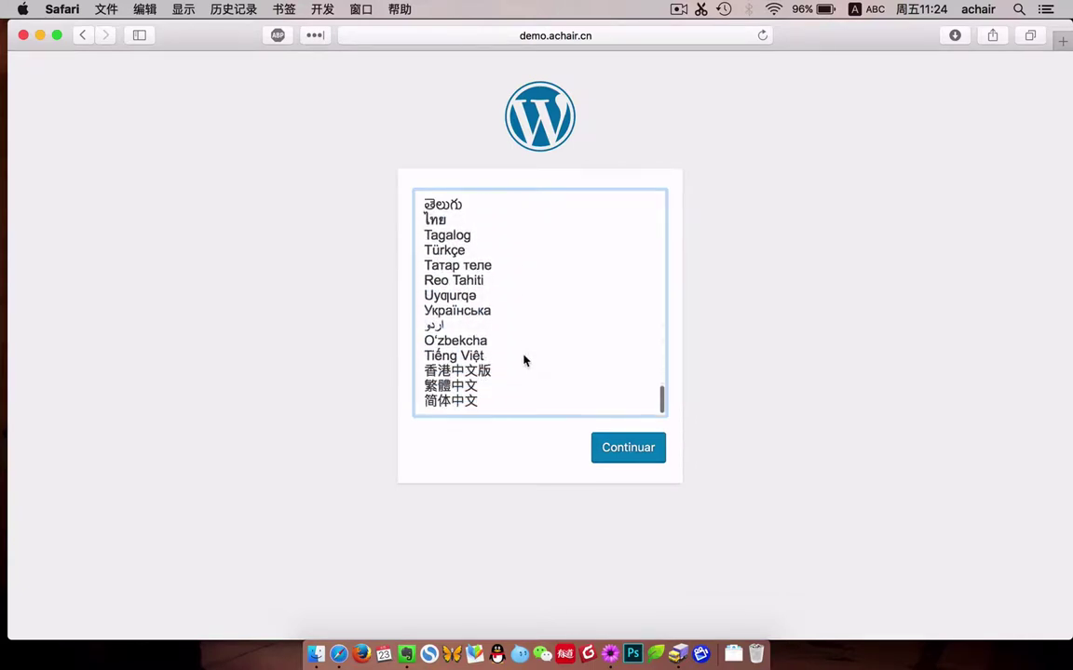
pyautogui.click(475, 400)
pyautogui.click(642, 456)
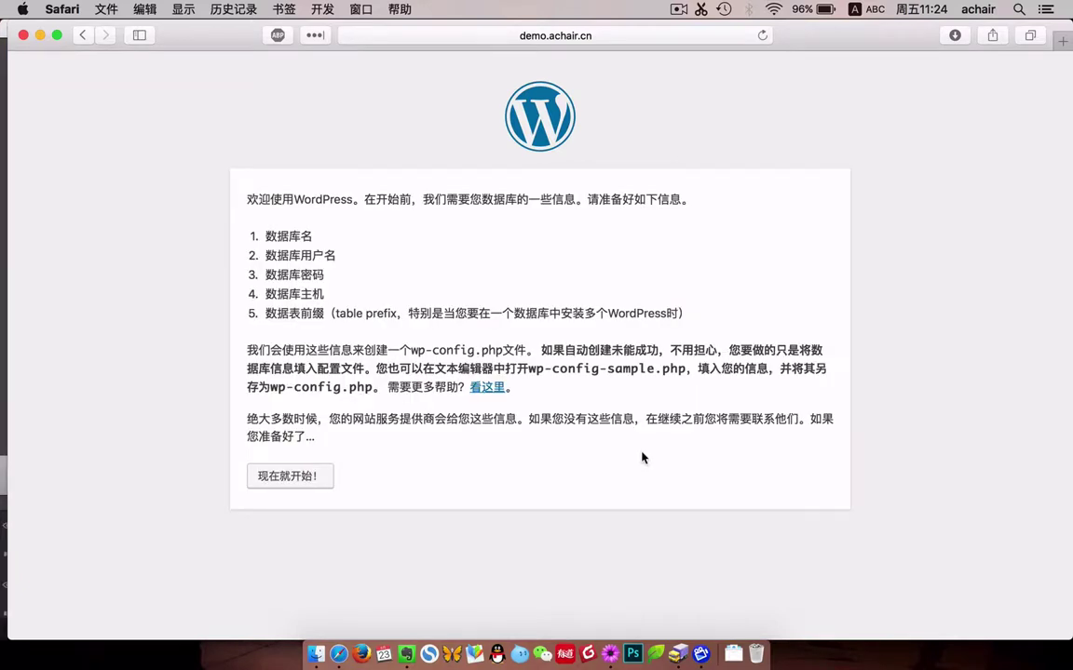
# Install WordPress with site title 'RT-Theme 18 演示', an admin username and a confirmed weak password.
pyautogui.click(317, 478)
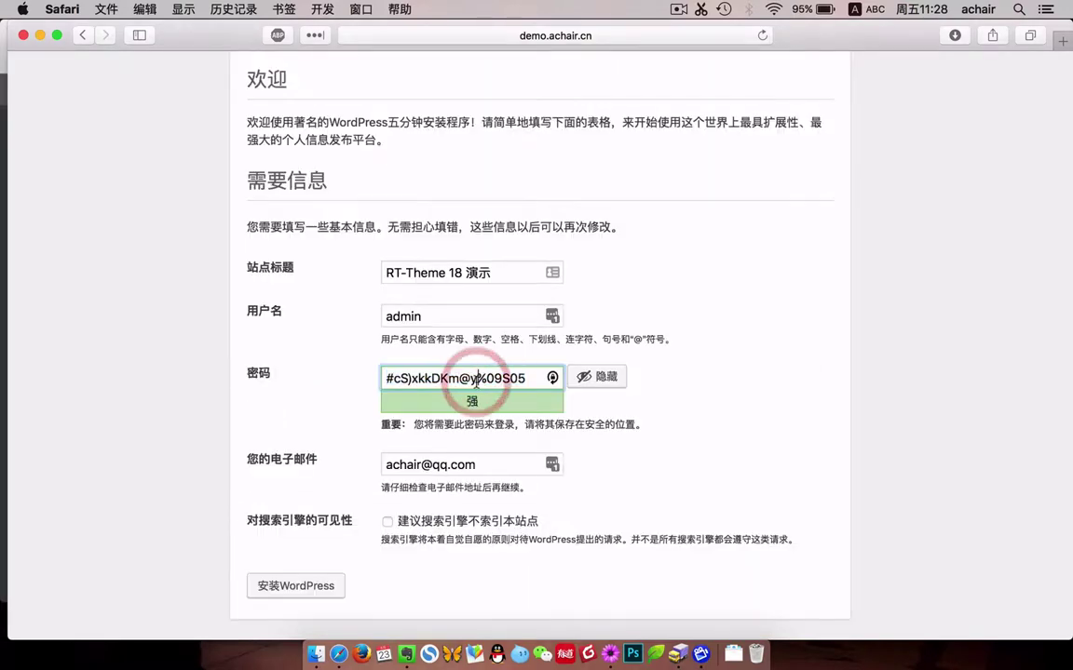
pyautogui.write('admin')
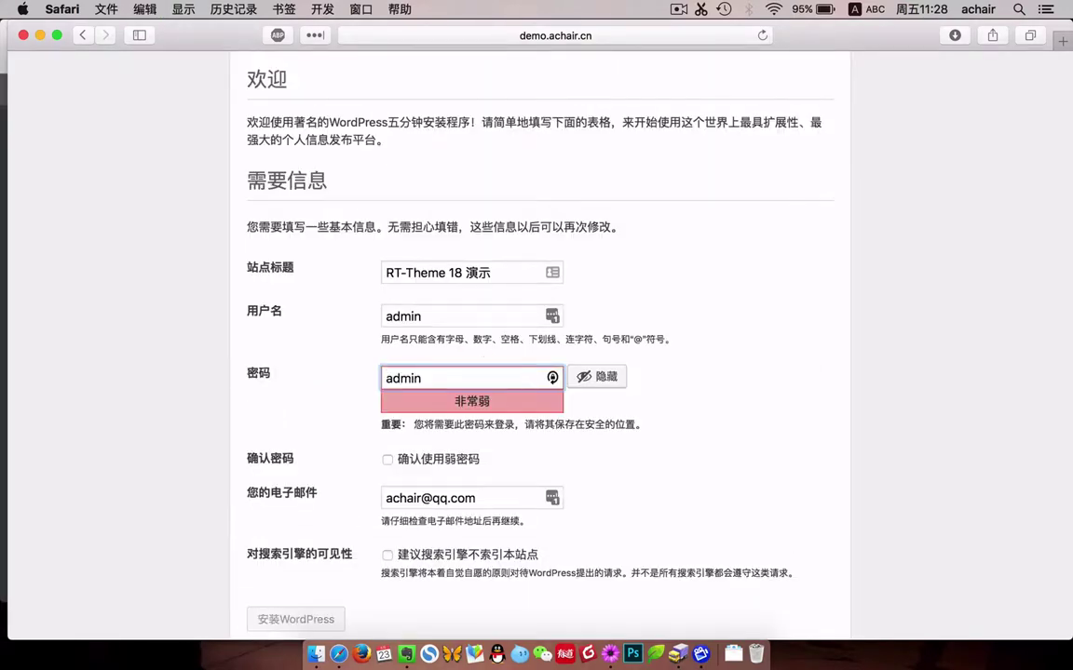
pyautogui.scroll(-1, 498, 340)
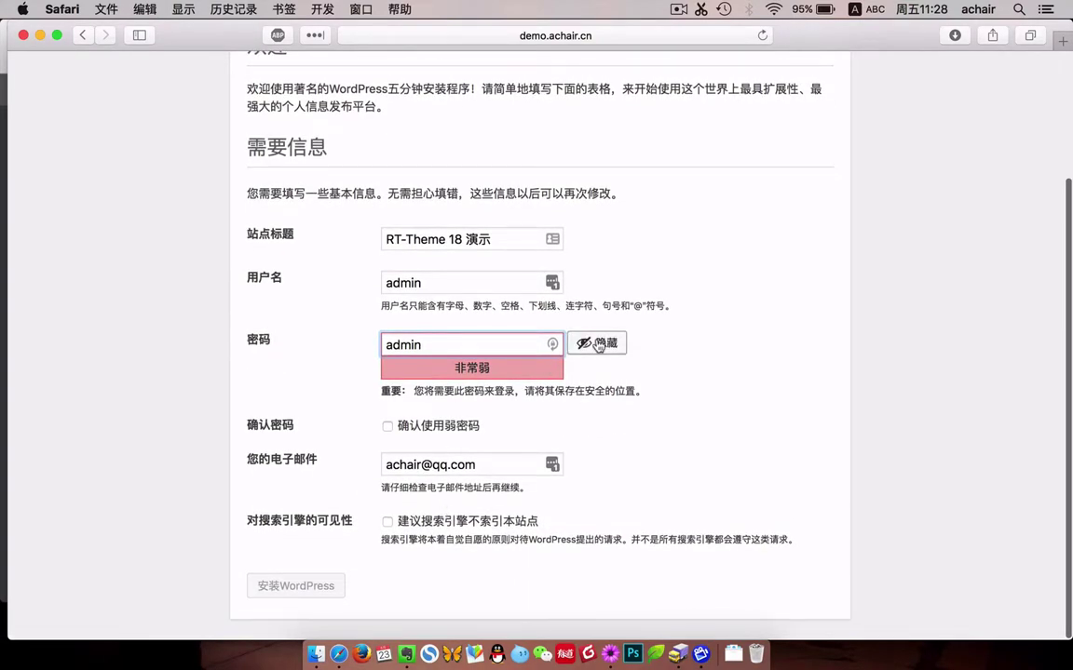
pyautogui.click(434, 429)
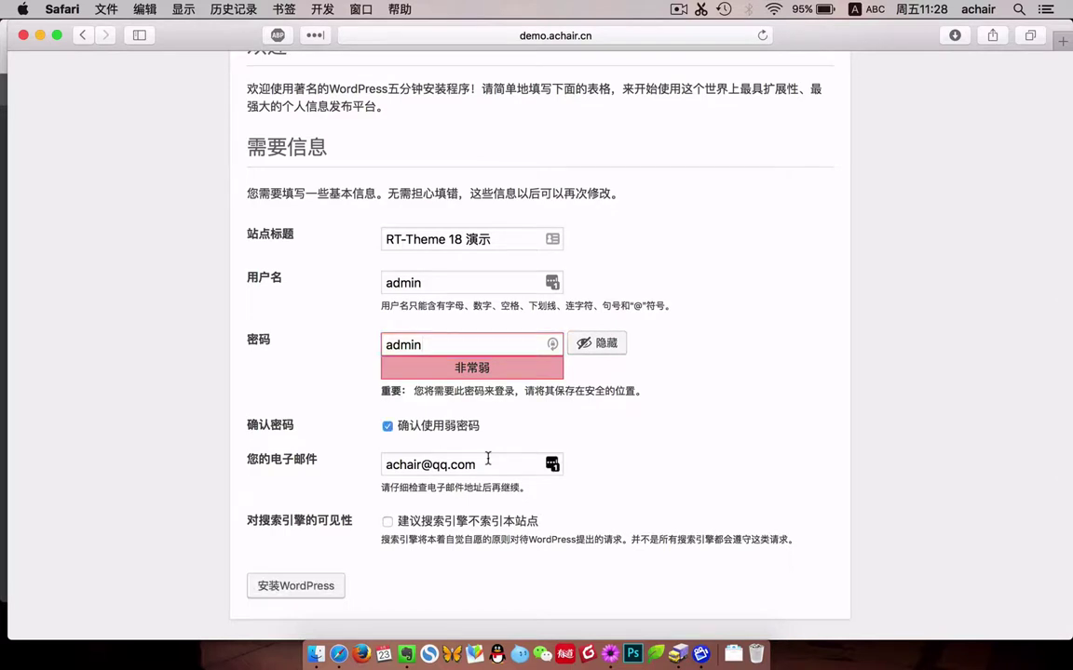
pyautogui.click(291, 586)
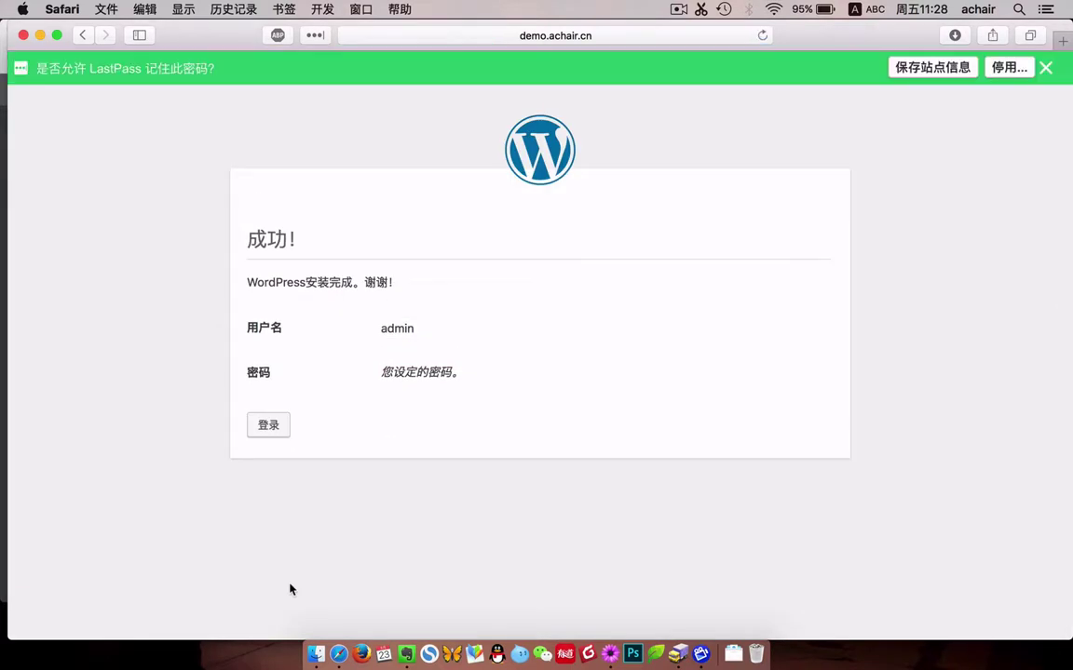
pyautogui.click(274, 426)
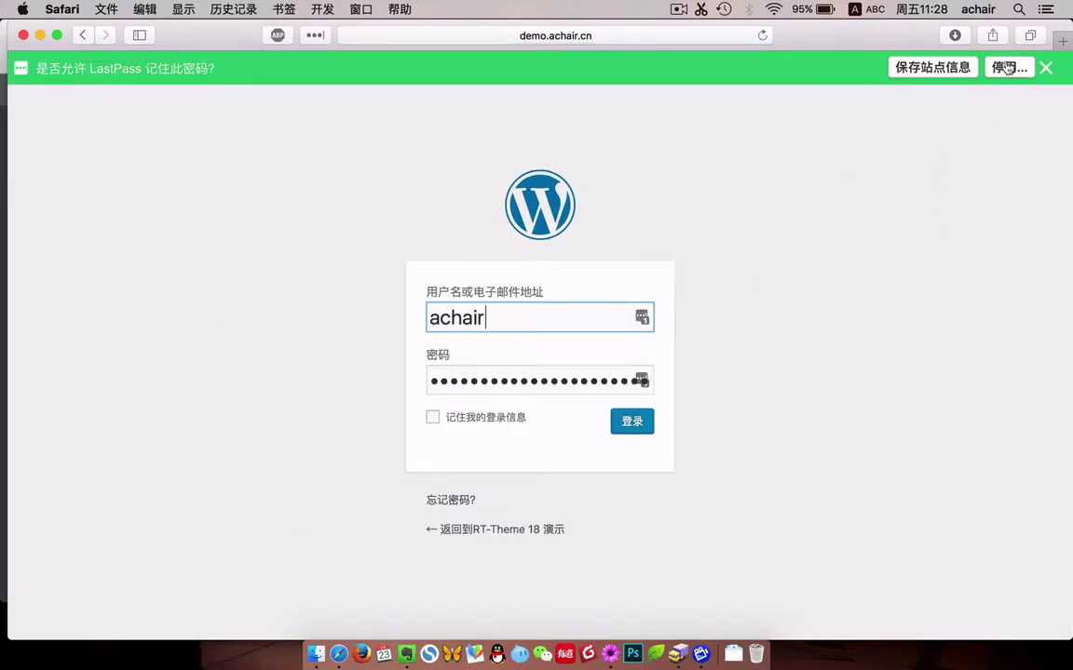
# Dismiss the password manager prompt and log in as admin with the account password.
pyautogui.click(1008, 67)
pyautogui.click(829, 68)
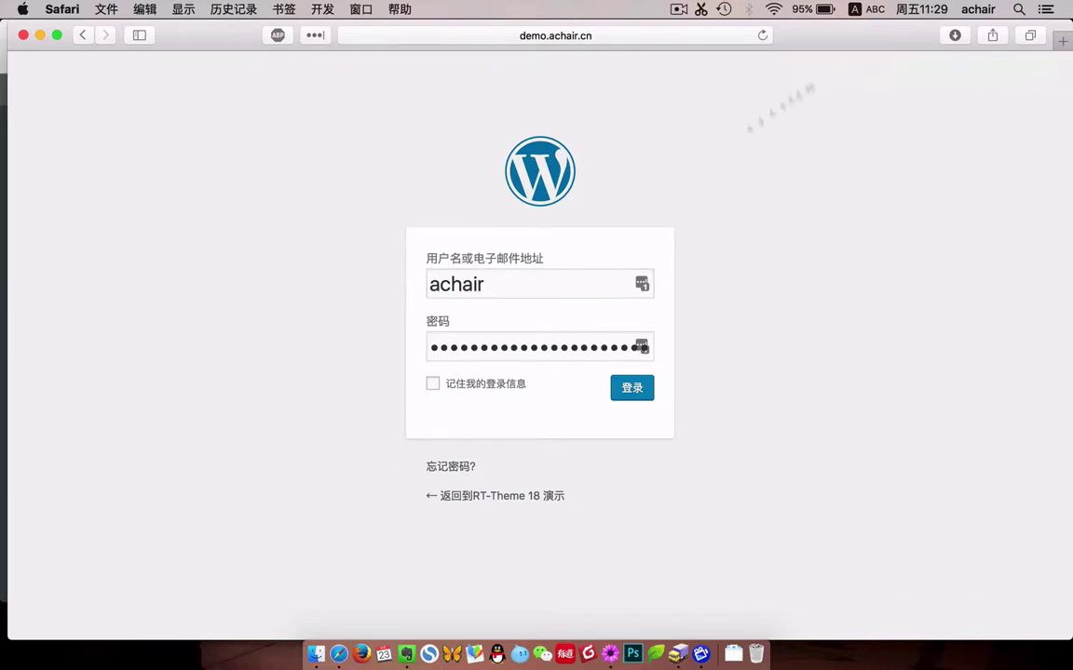
pyautogui.click(539, 290)
pyautogui.press('super+a')
pyautogui.write('admin')
pyautogui.press('Tab')
pyautogui.write('adm')
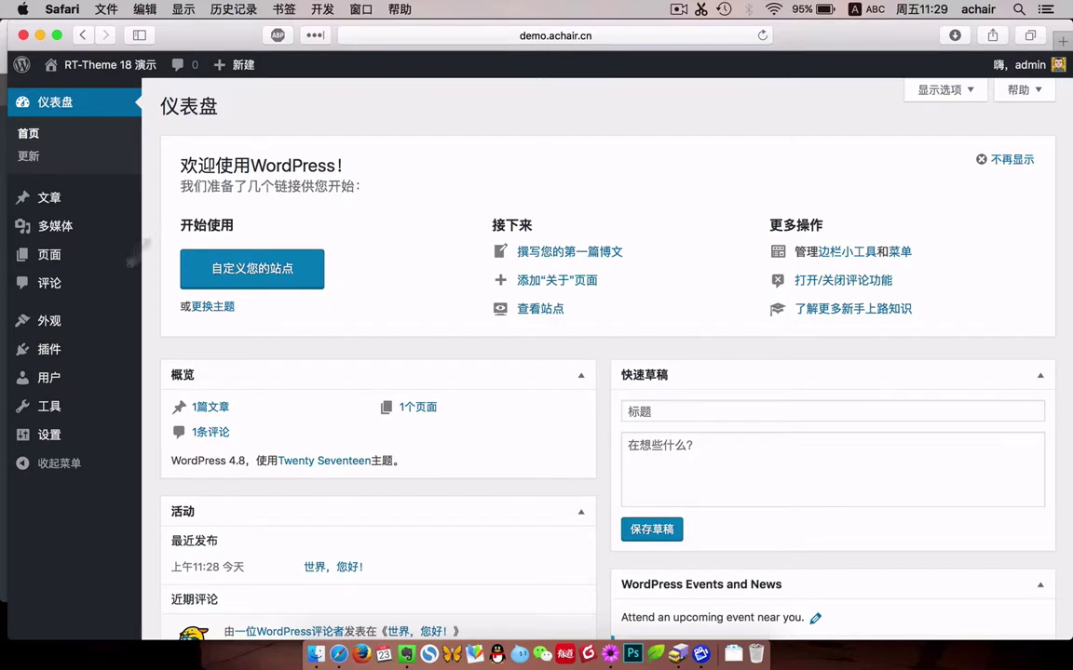
# Activate RT-Theme 18, then install and activate its LayerSlider WP and Slider Revolution plugins.
pyautogui.click(23, 320)
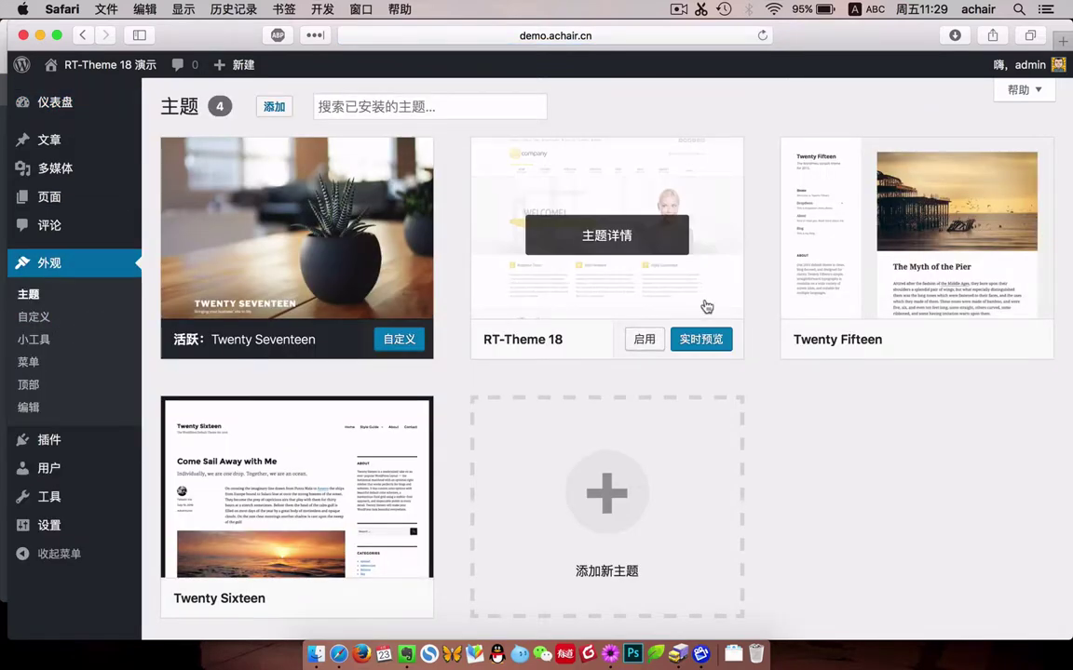
pyautogui.click(649, 340)
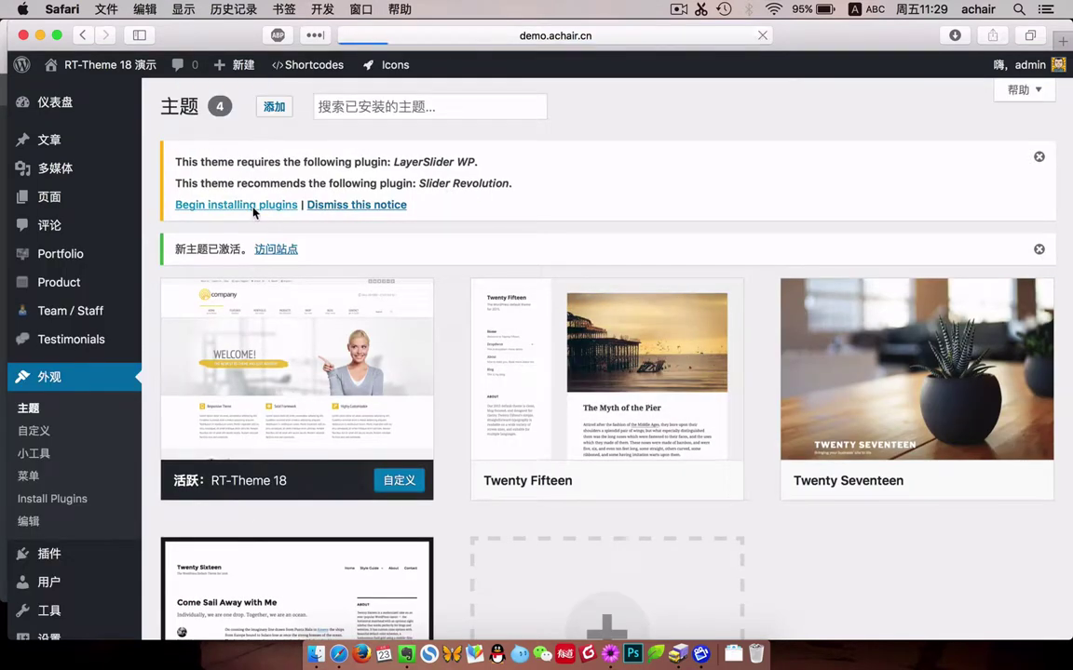
pyautogui.click(254, 213)
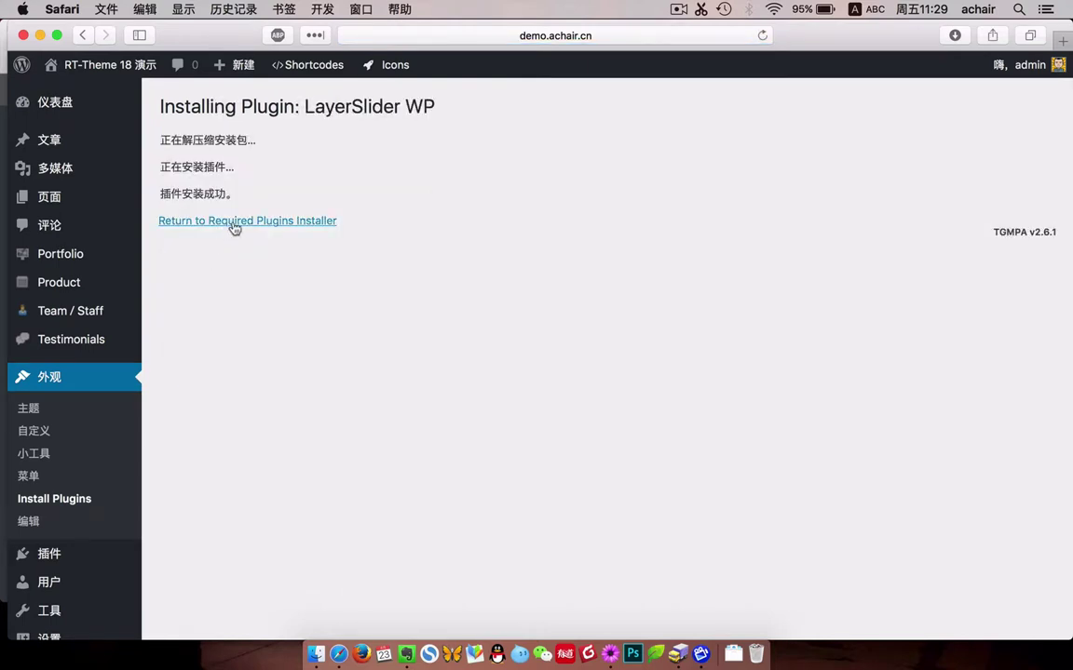
pyautogui.click(234, 226)
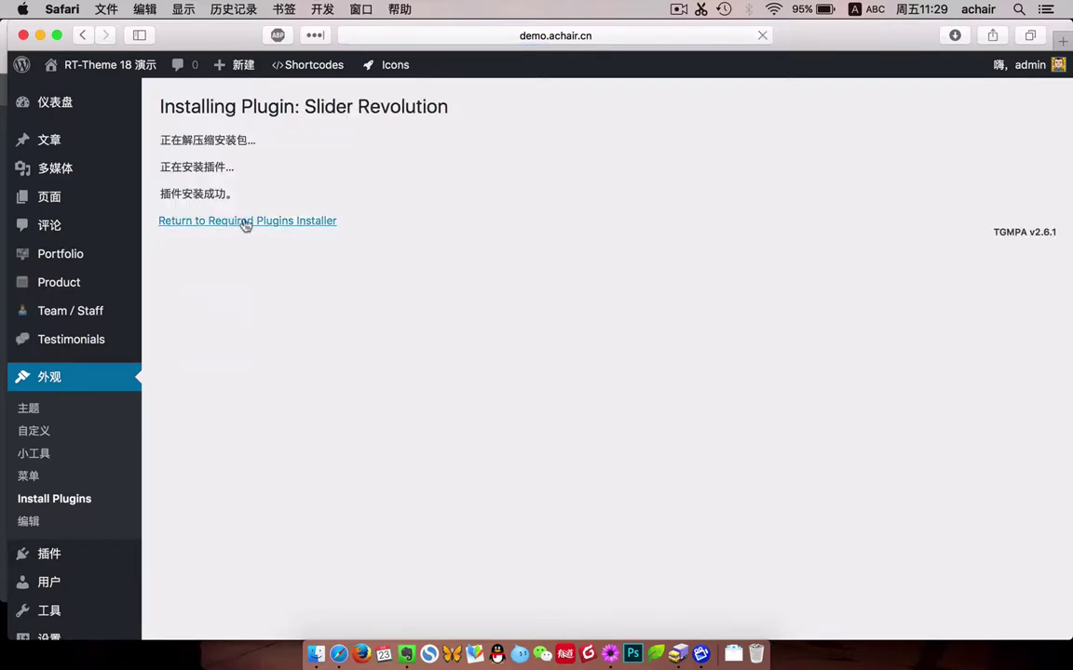
pyautogui.click(219, 243)
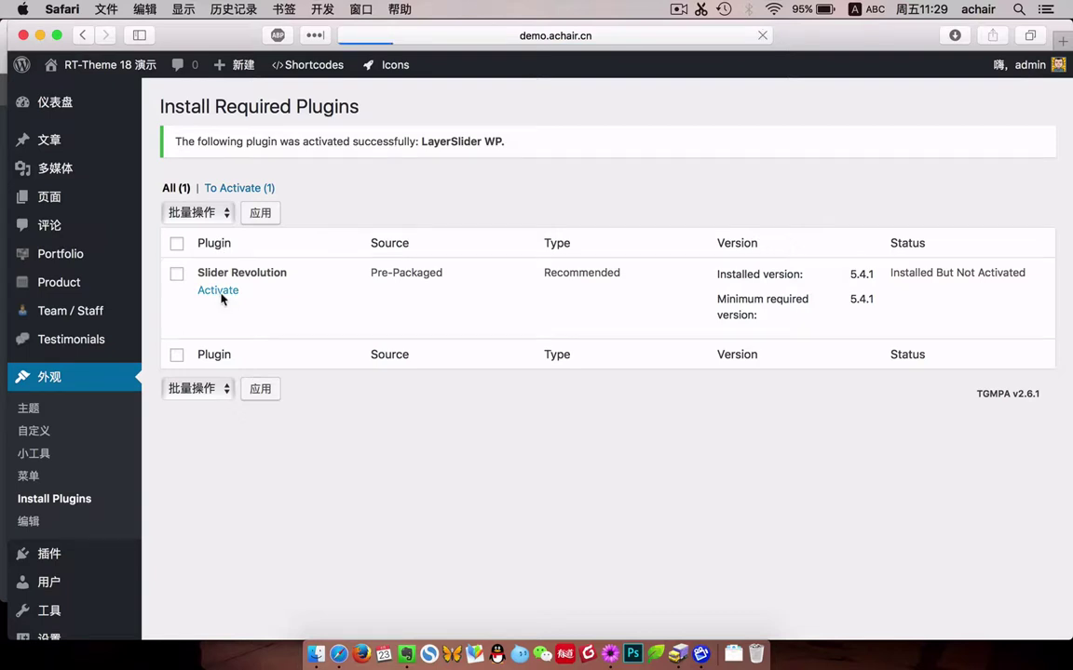
pyautogui.keyDown('super'); pyautogui.click(115, 66); pyautogui.keyUp('super')
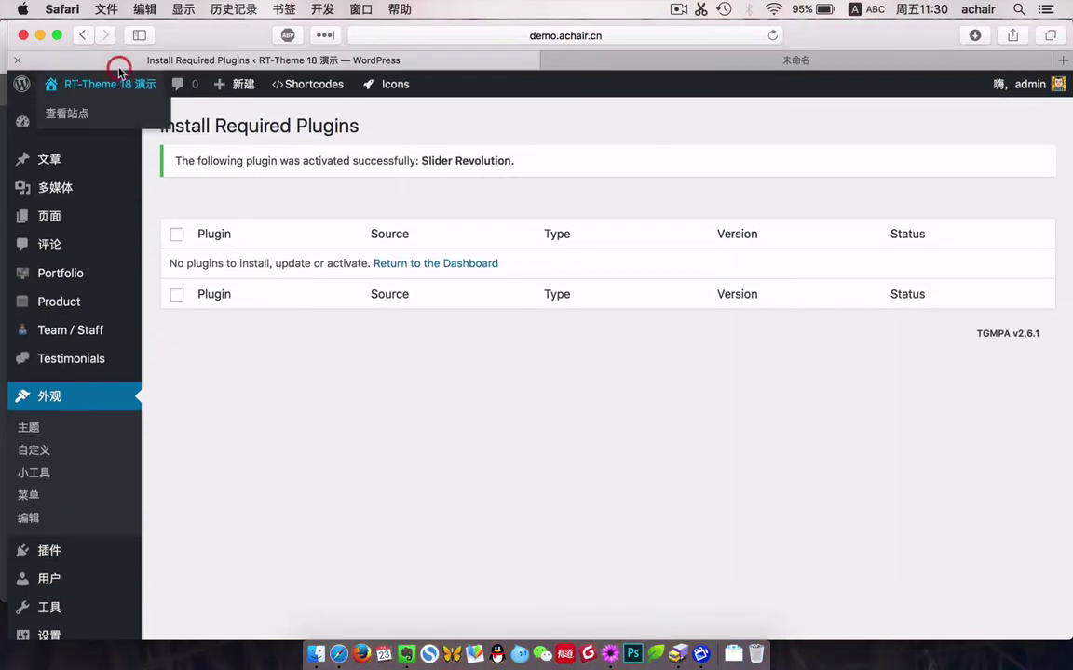
# Preview the live site in the new tab.
pyautogui.click(755, 62)
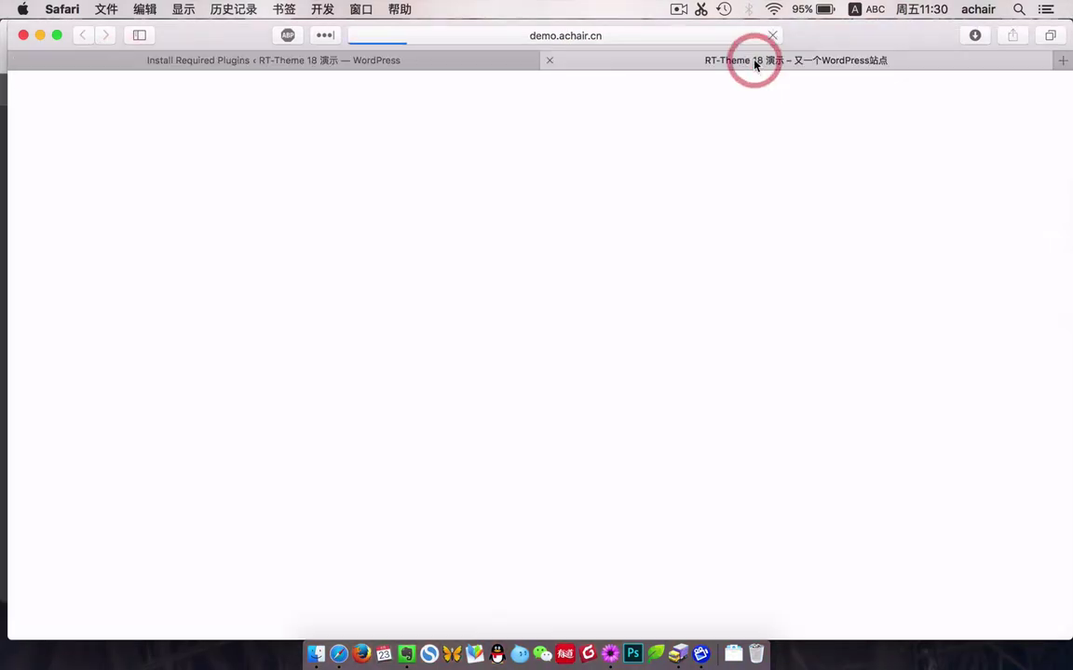
pyautogui.scroll(-10, 625, 305)
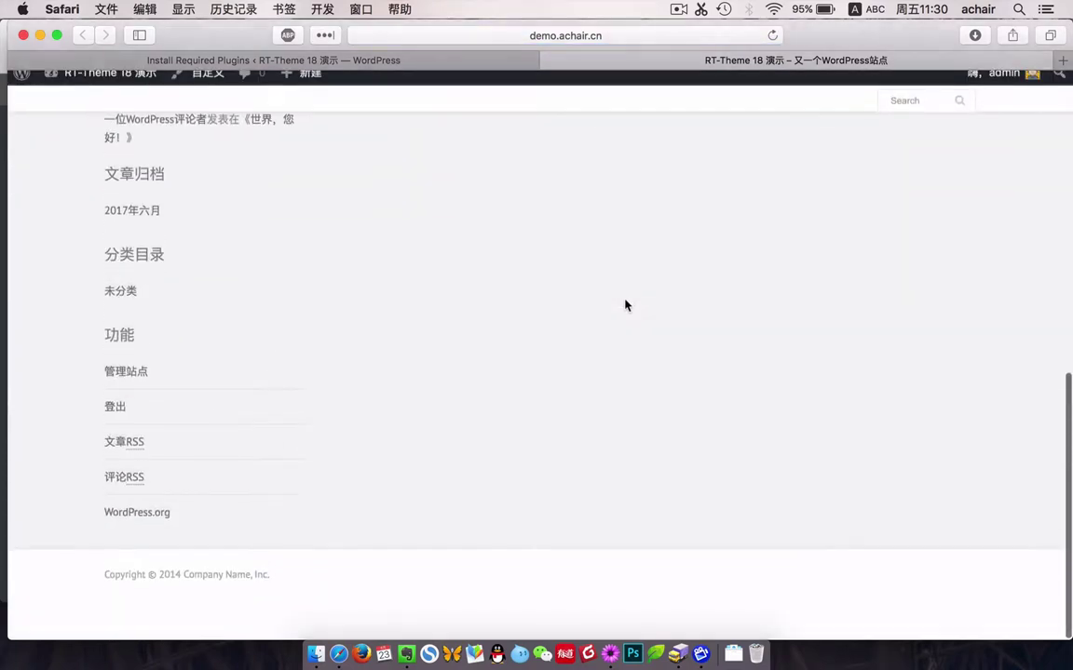
pyautogui.scroll(10, 625, 305)
# Back in the admin, go to RT-THEME 18 General Options and open the Setup Assistant.
pyautogui.click(434, 58)
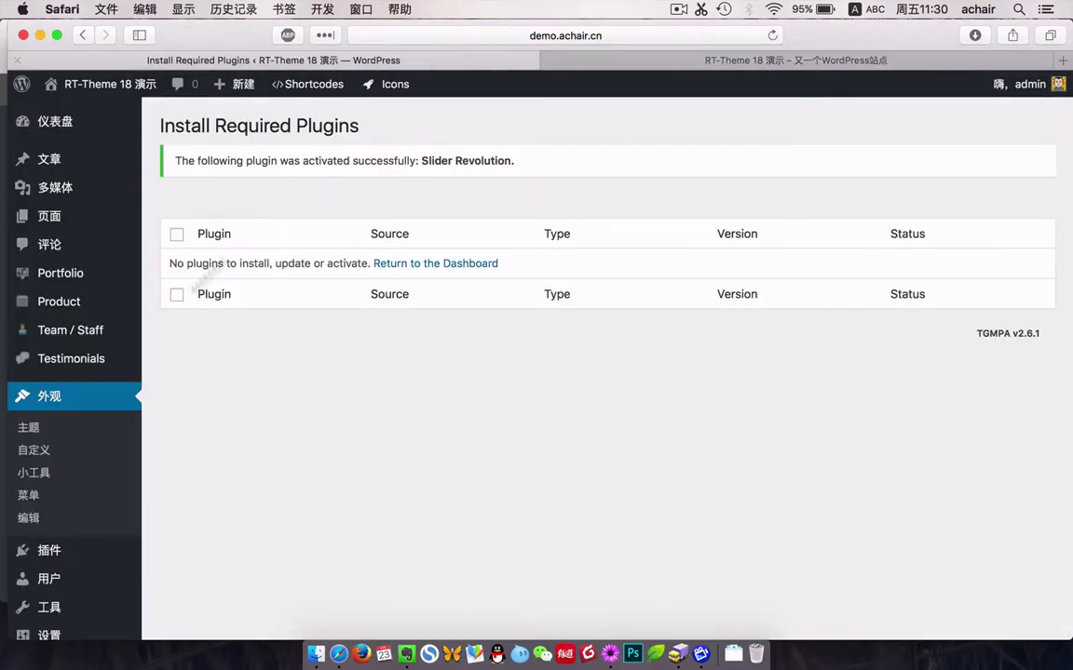
pyautogui.scroll(-2, 84, 447)
pyautogui.moveTo(67, 528)
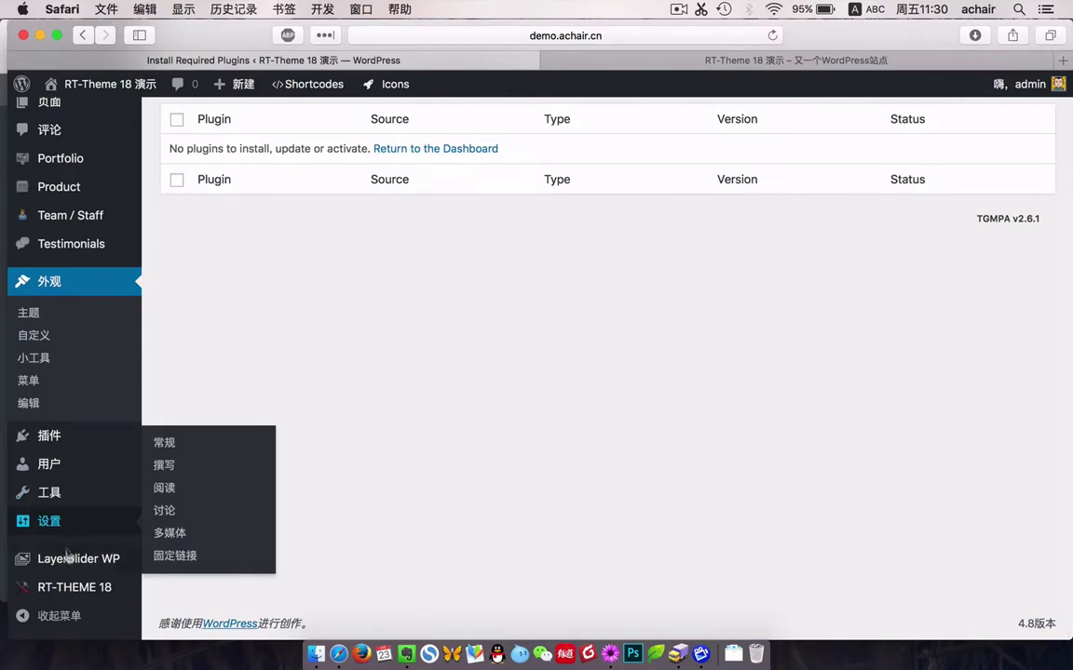
pyautogui.moveTo(72, 591)
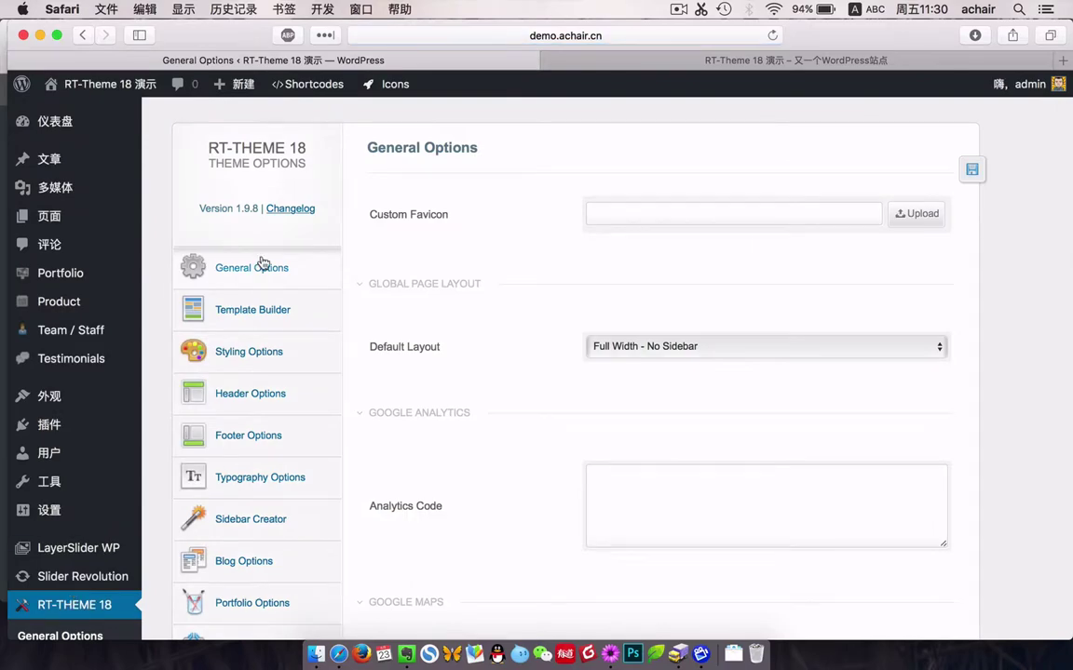
pyautogui.scroll(-10, 332, 358)
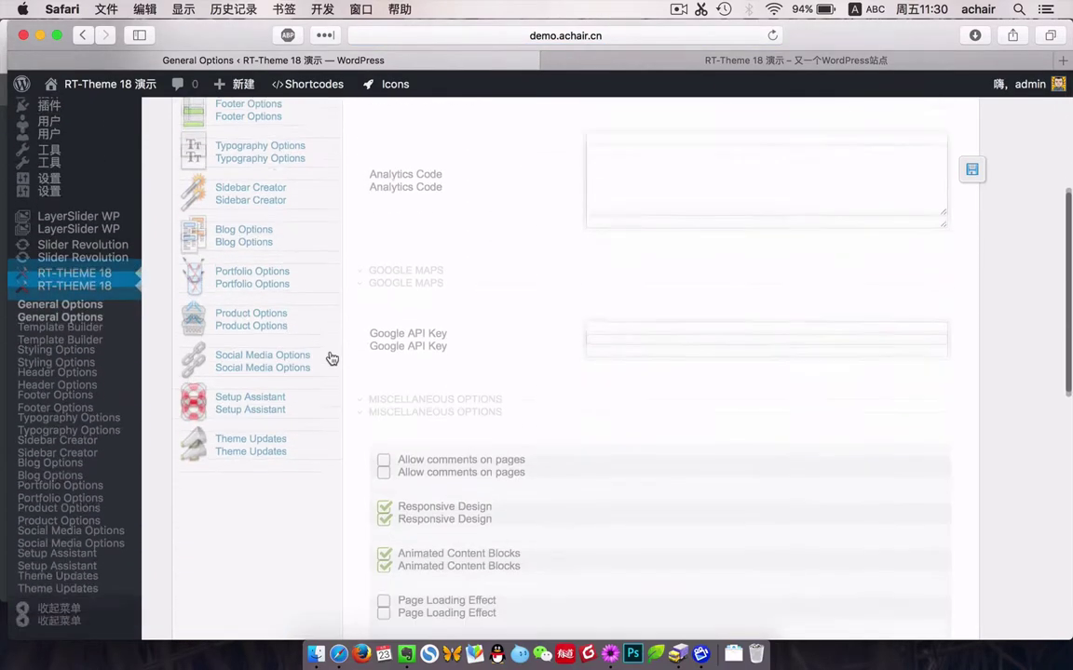
pyautogui.scroll(-5, 332, 358)
pyautogui.scroll(5, 330, 356)
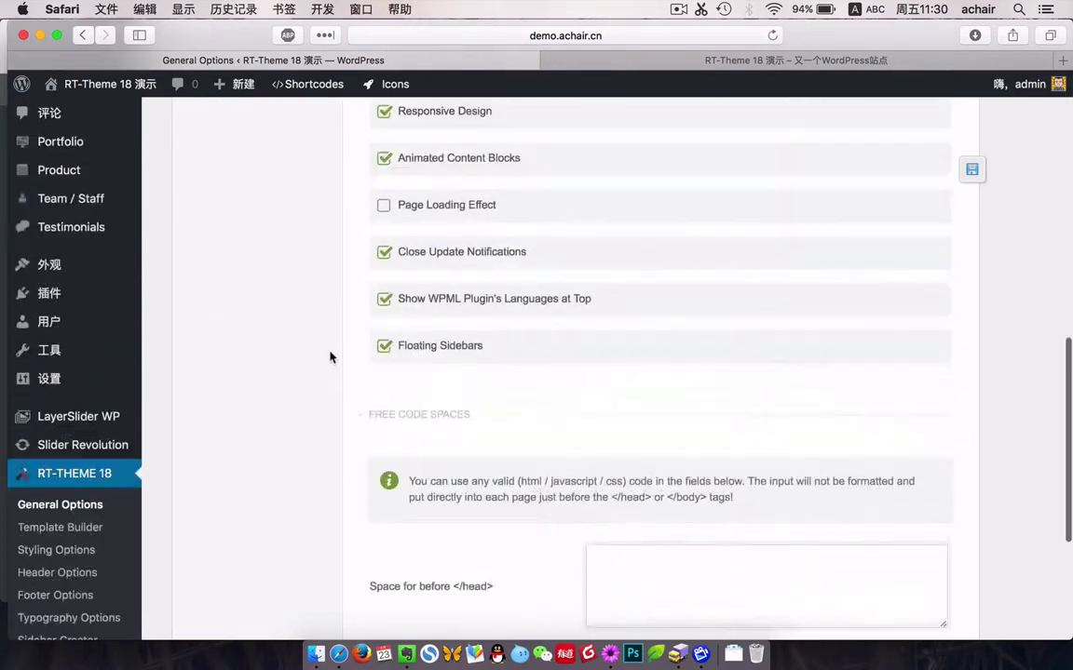
pyautogui.scroll(10, 331, 357)
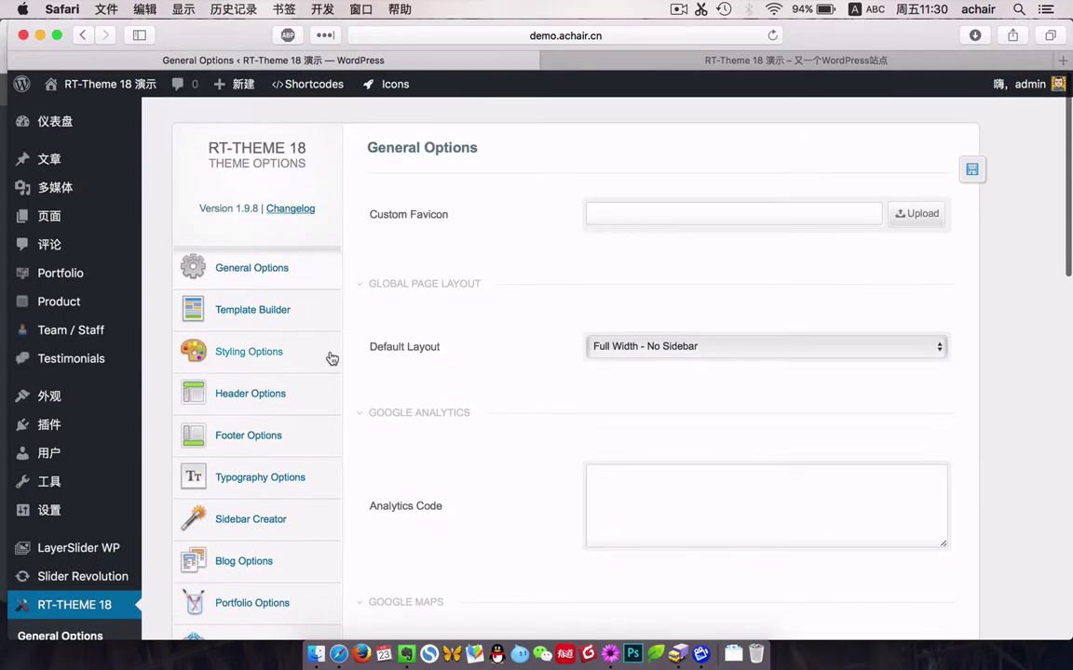
pyautogui.scroll(-14, 232, 543)
pyautogui.scroll(4, 264, 318)
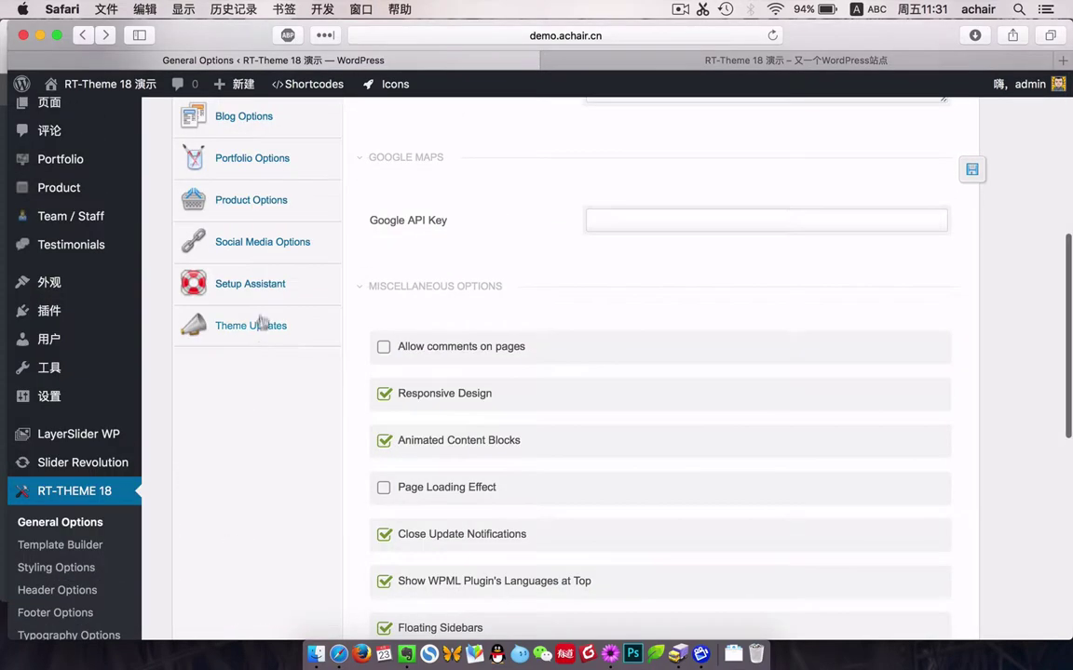
pyautogui.click(261, 300)
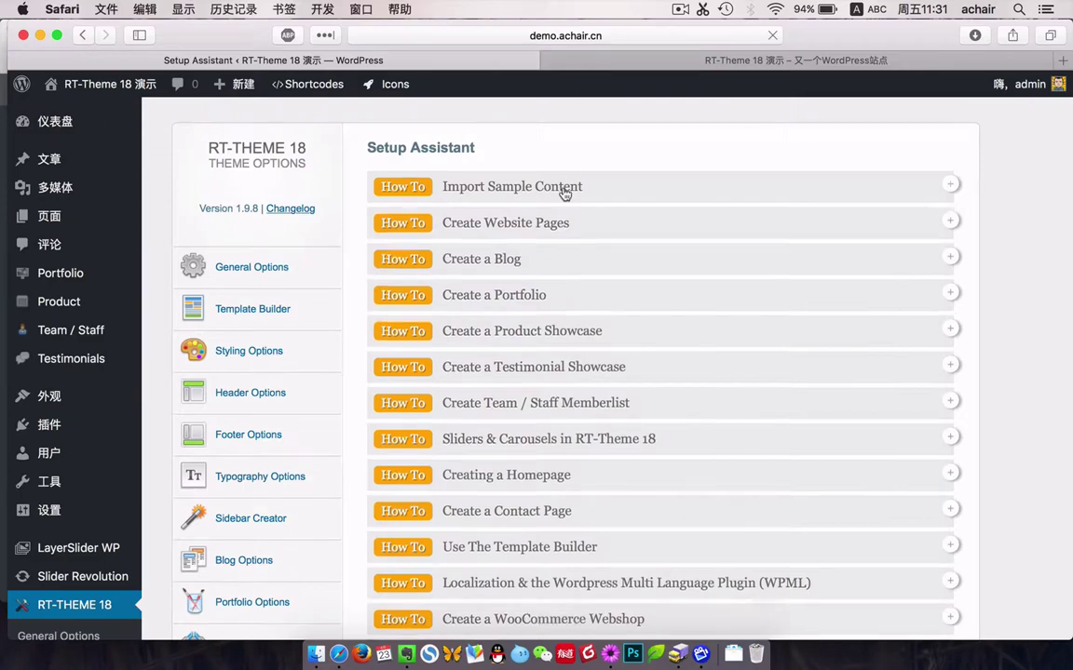
# Expand the Import Sample Content instructions and look at the WordPress importer plugin page.
pyautogui.click(575, 186)
pyautogui.moveTo(462, 236); pyautogui.dragTo(614, 236)
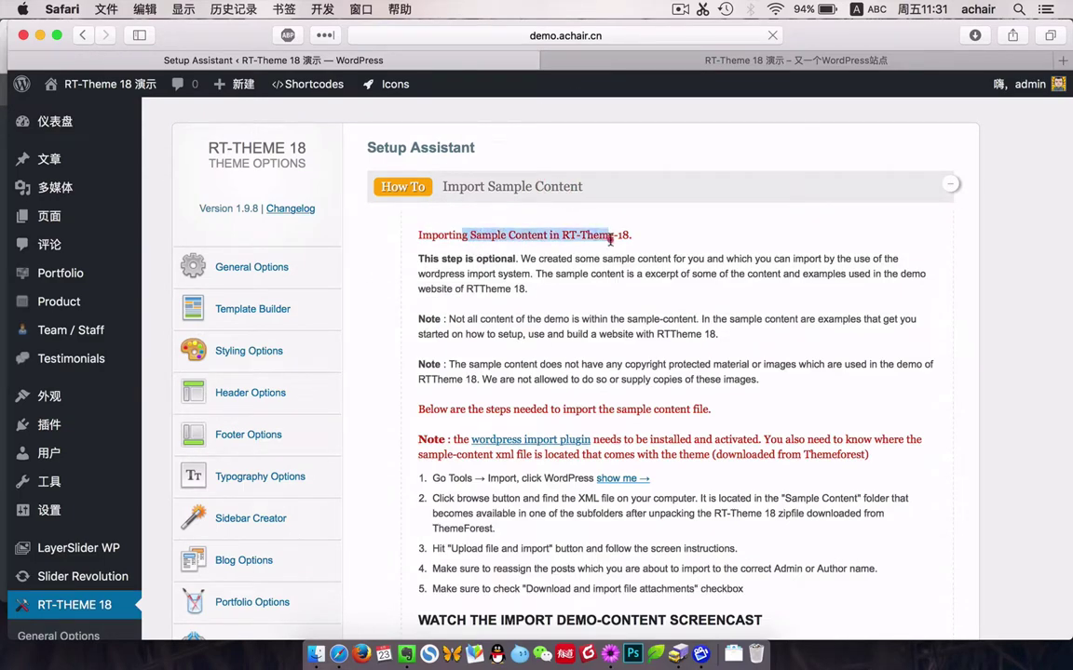
pyautogui.scroll(-2, 544, 377)
pyautogui.click(543, 378)
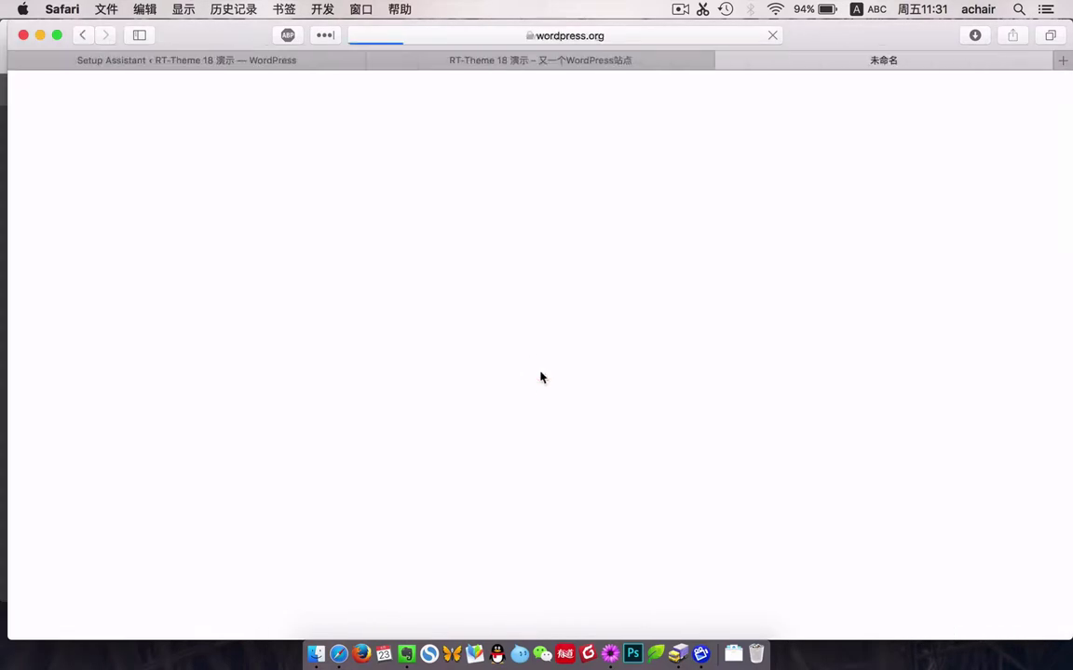
pyautogui.scroll(-5, 600, 429)
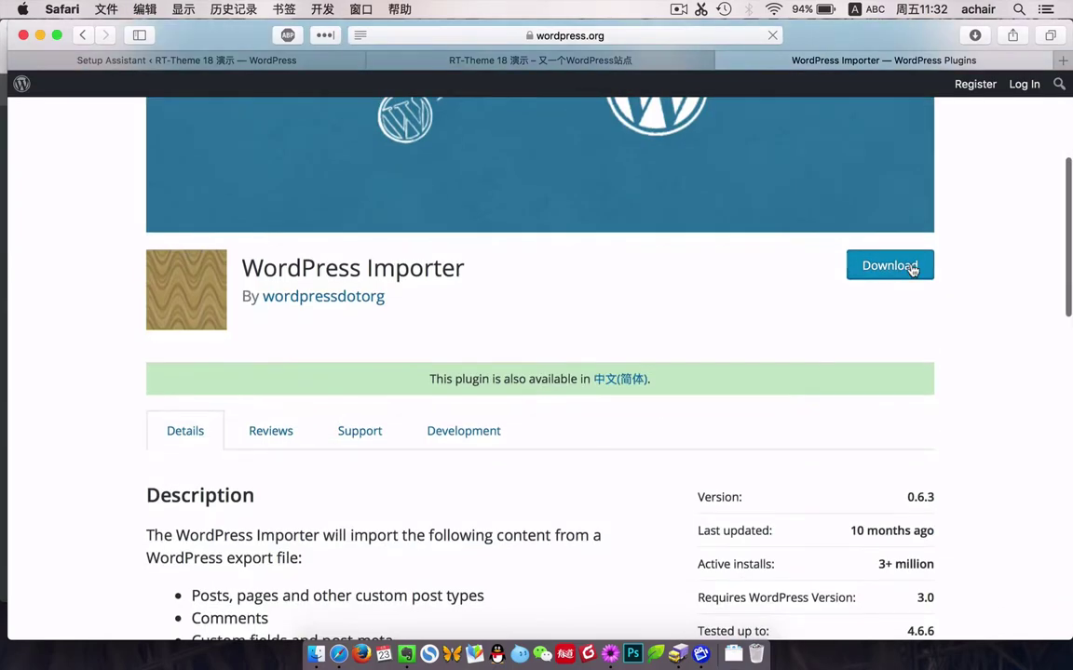
pyautogui.scroll(3, 783, 294)
pyautogui.click(598, 60)
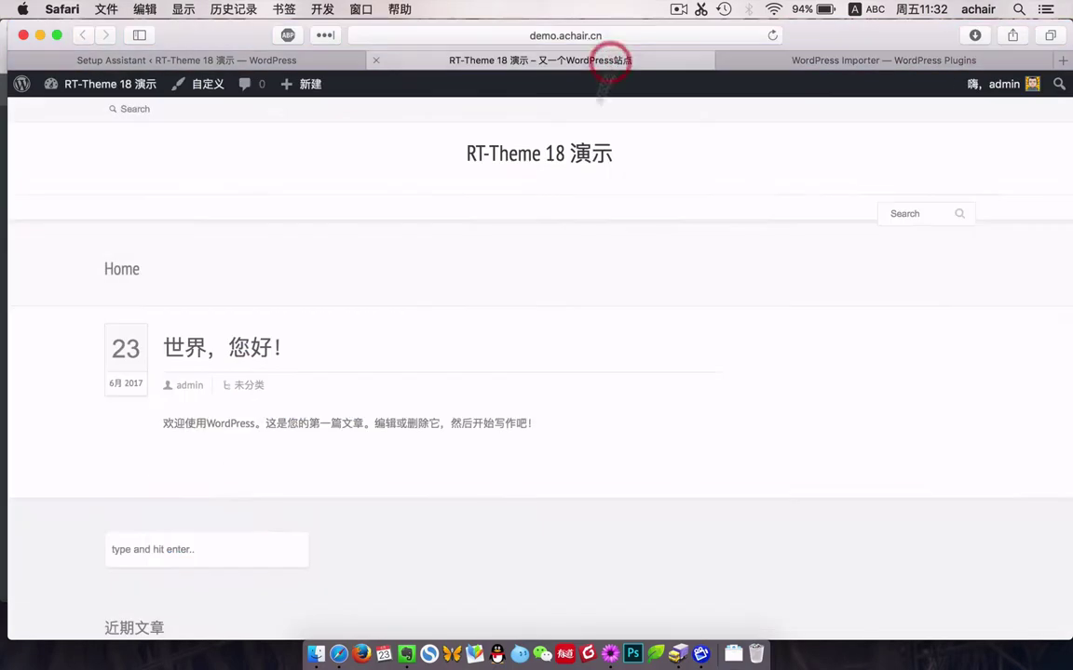
pyautogui.click(210, 58)
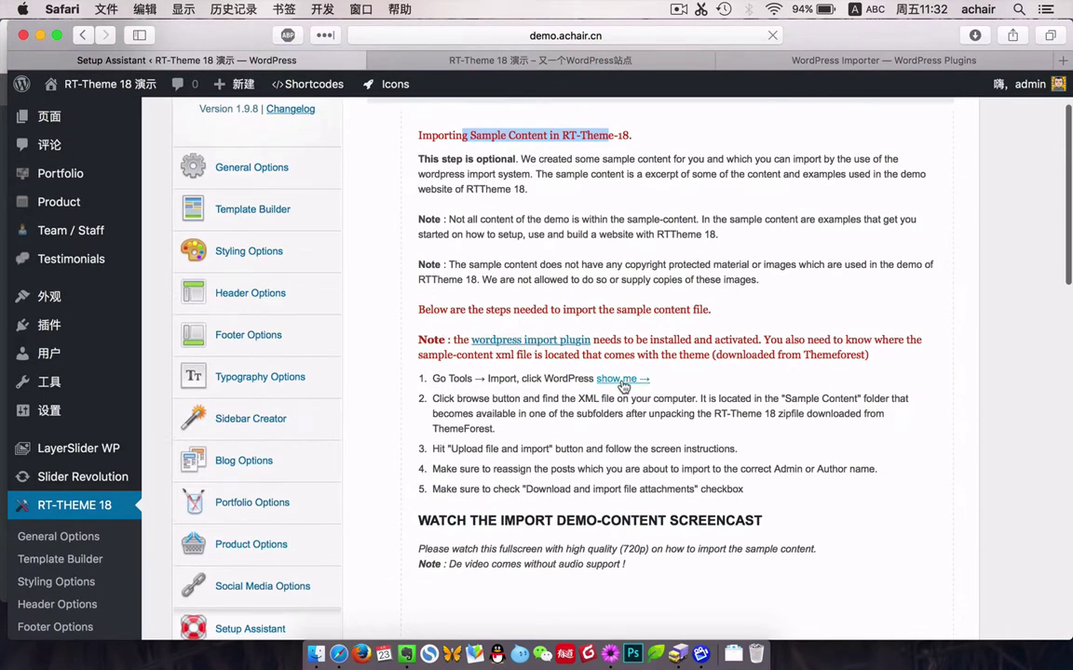
# Install the WordPress importer from Tools > Import and run it.
pyautogui.click(622, 379)
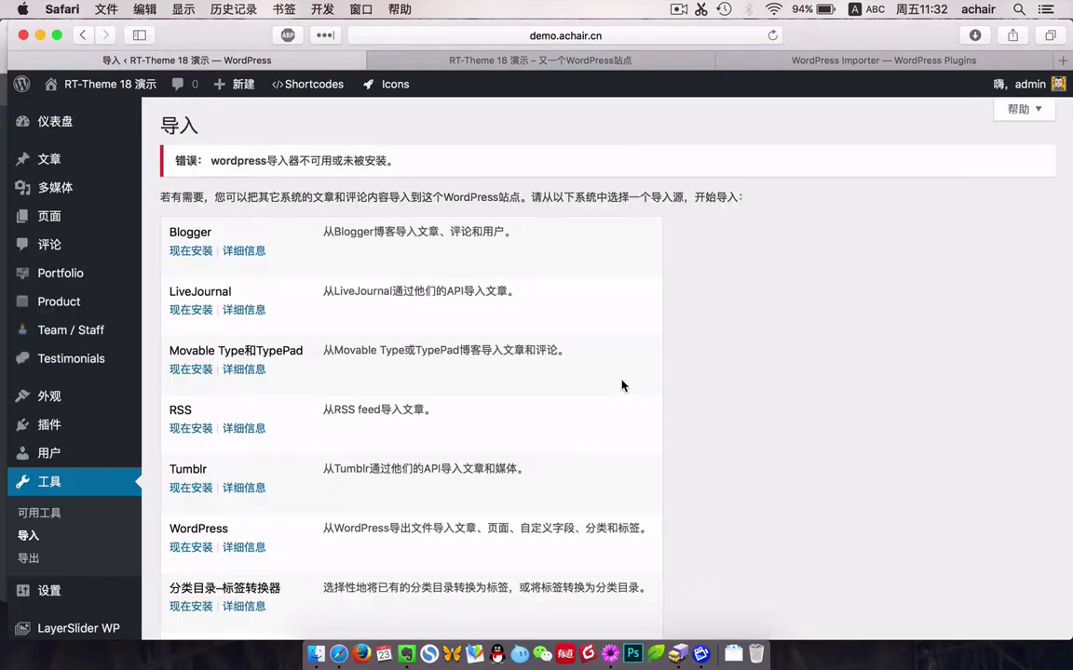
pyautogui.scroll(-3, 534, 429)
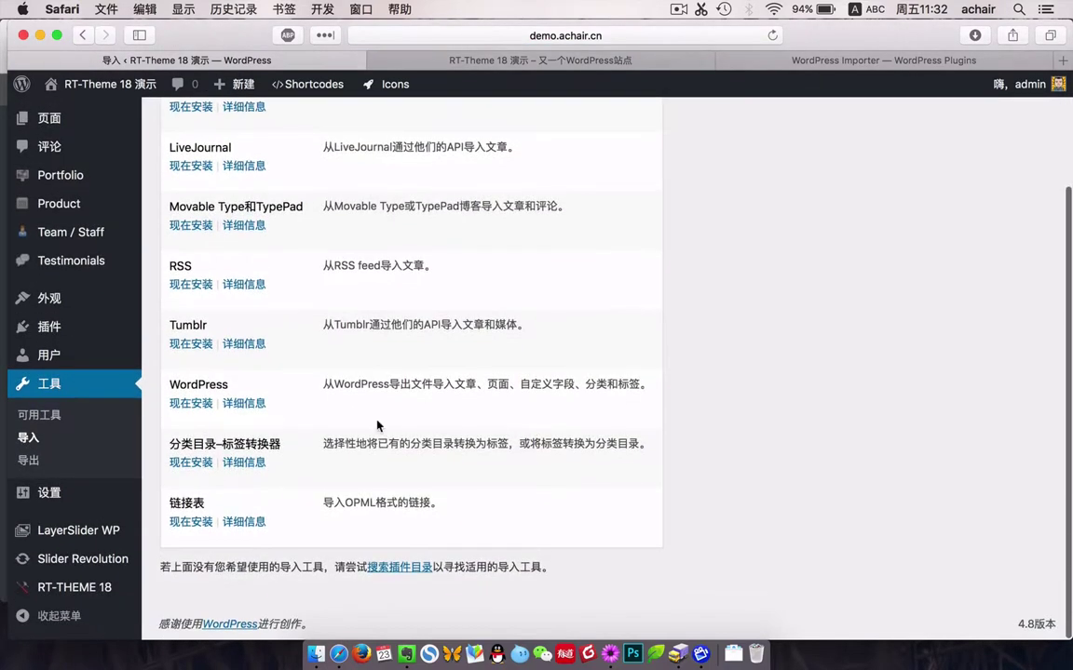
pyautogui.click(191, 404)
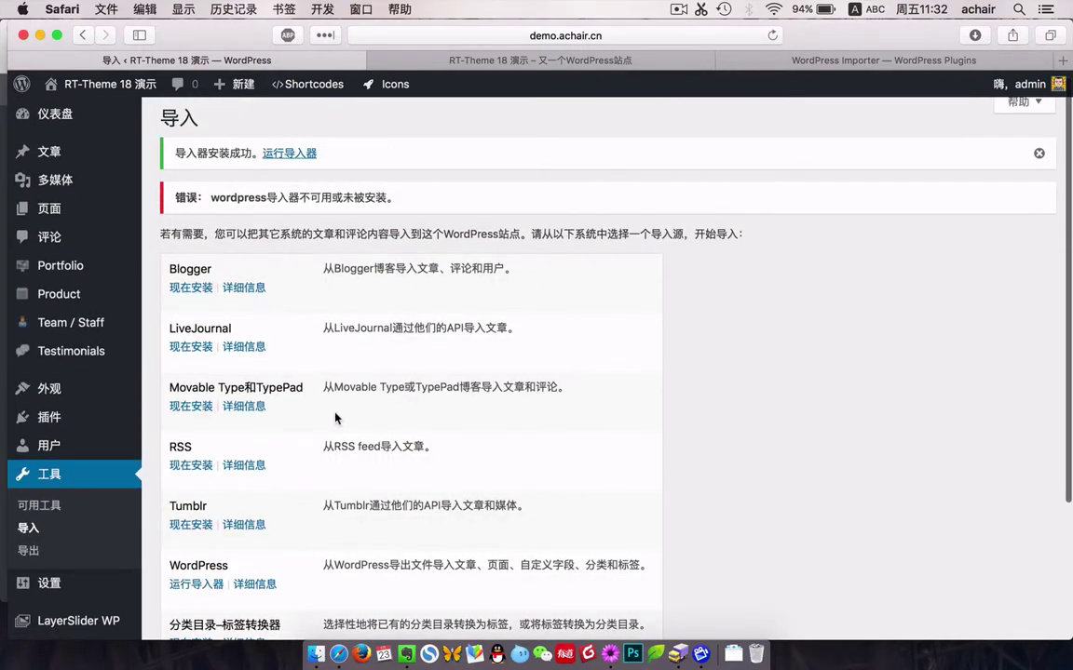
pyautogui.click(289, 161)
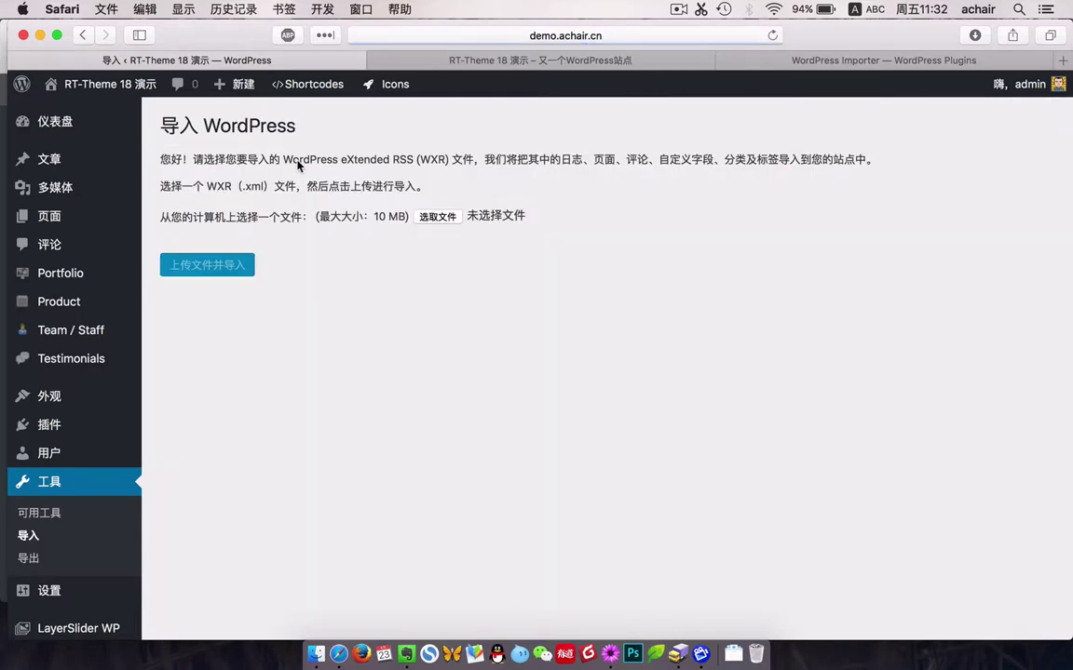
# Upload dummy-contents.xml from Dummy Contents > Quick Start Import to start the import.
pyautogui.click(436, 218)
pyautogui.click(419, 171)
pyautogui.click(457, 187)
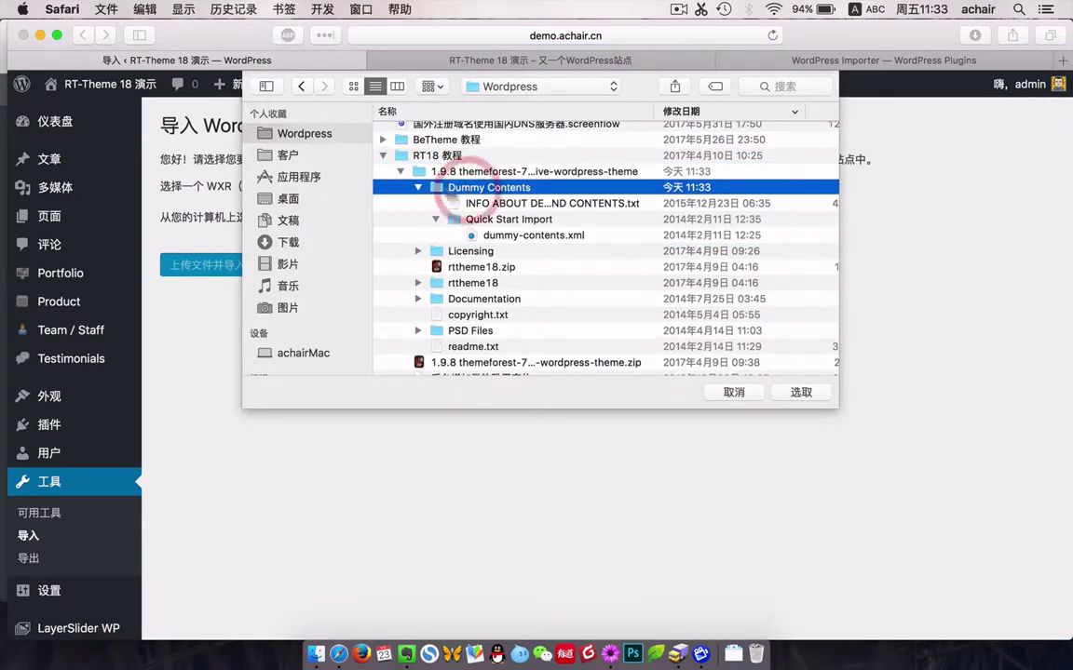
pyautogui.click(498, 219)
pyautogui.click(503, 236)
pyautogui.click(798, 394)
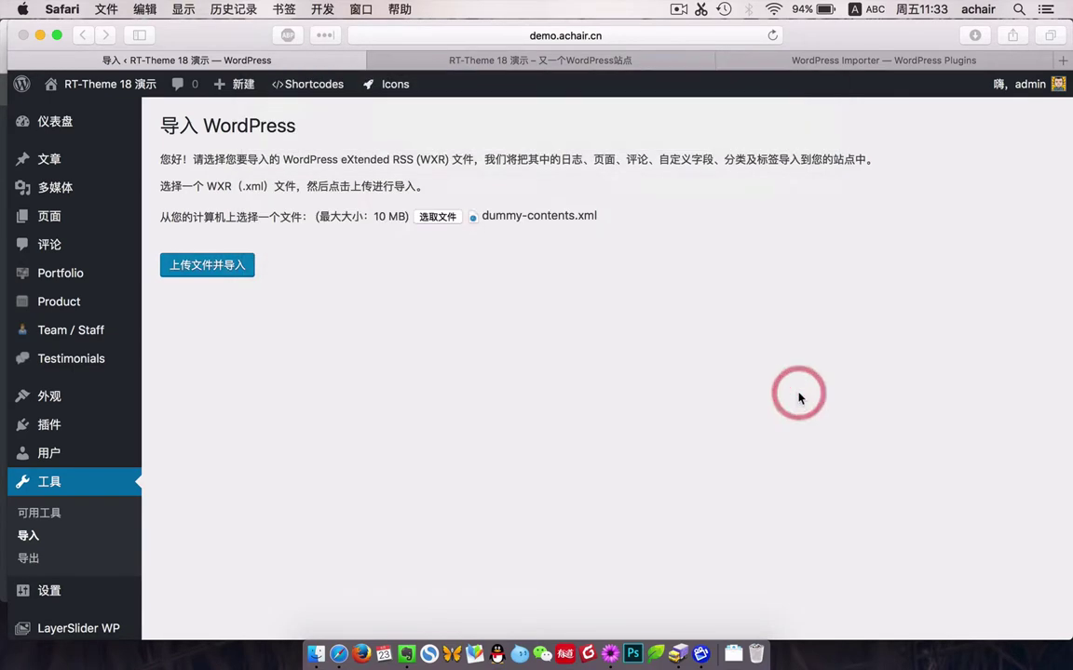
pyautogui.click(232, 267)
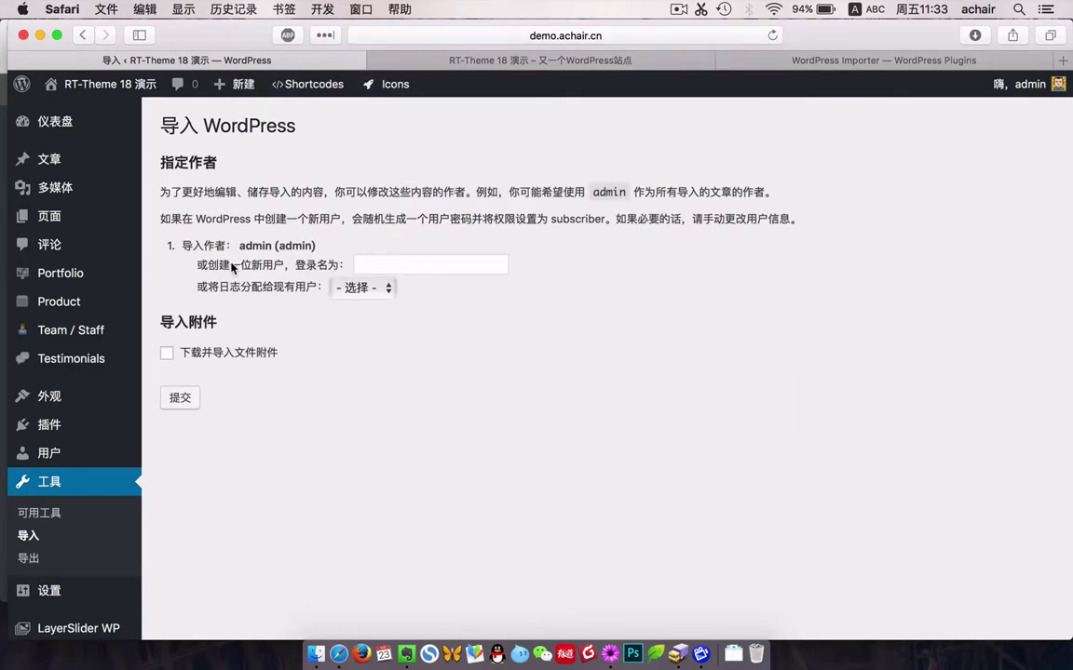
# Assign the imported posts to admin, enable attachment downloads, and submit.
pyautogui.click(363, 287)
pyautogui.click(354, 305)
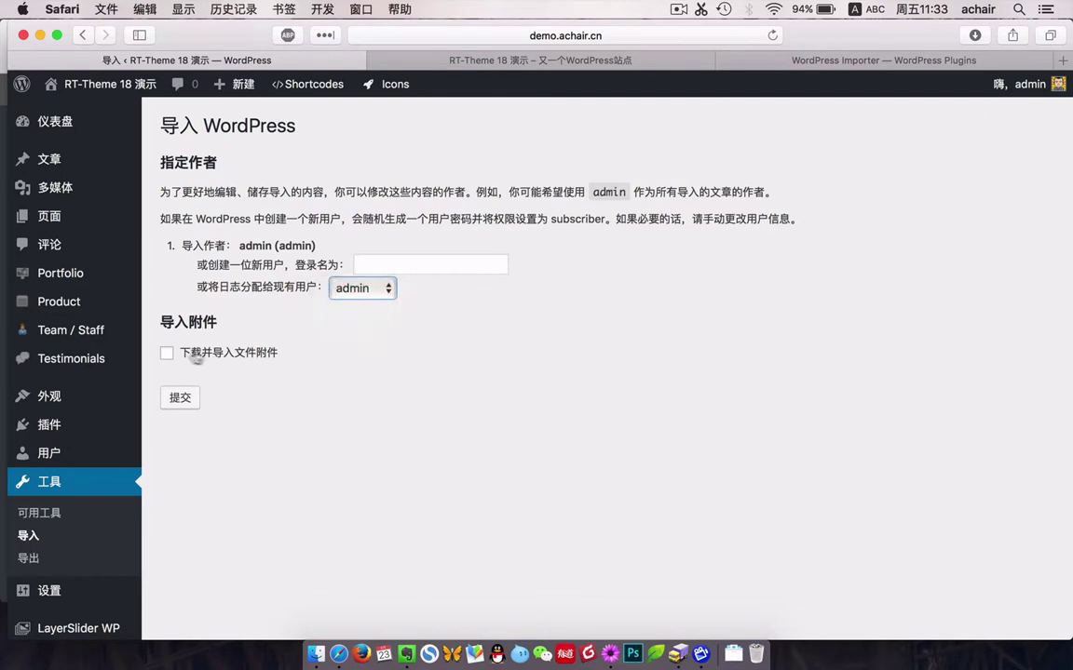
pyautogui.click(177, 354)
pyautogui.click(183, 398)
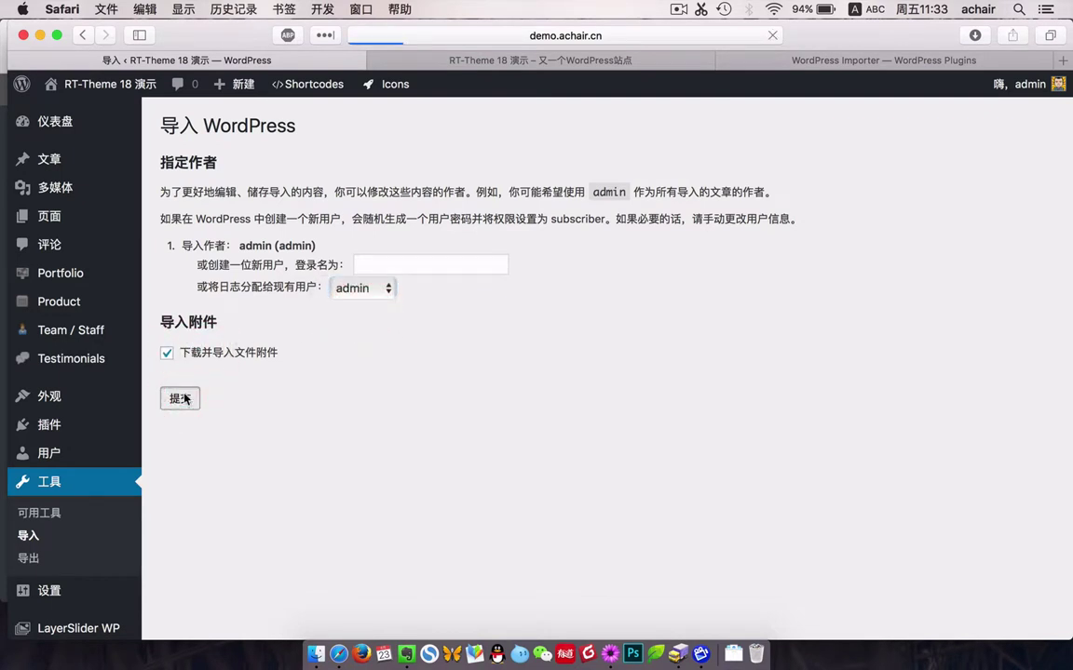
# Preview the imported content on the live site, then return to the Dashboard.
pyautogui.click(242, 158)
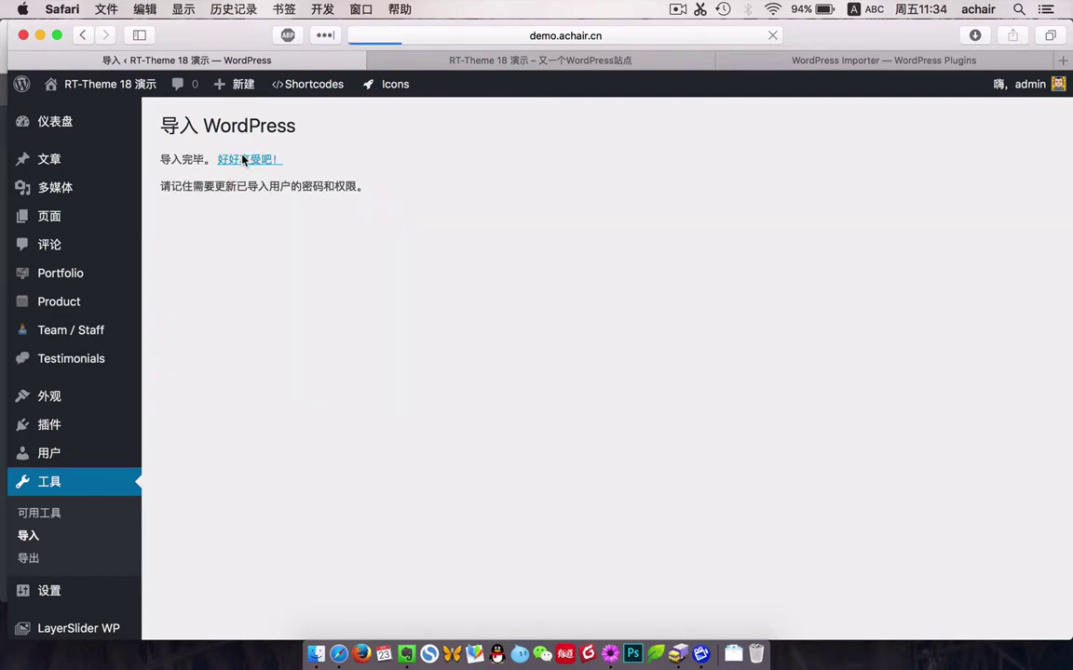
pyautogui.click(528, 65)
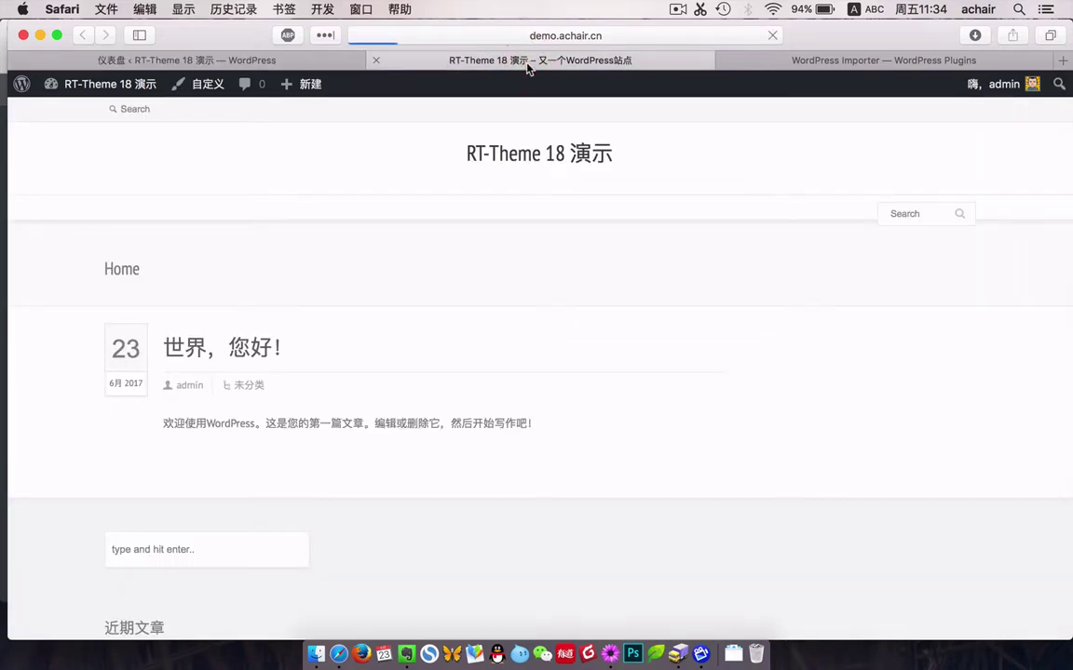
pyautogui.scroll(-10, 311, 290)
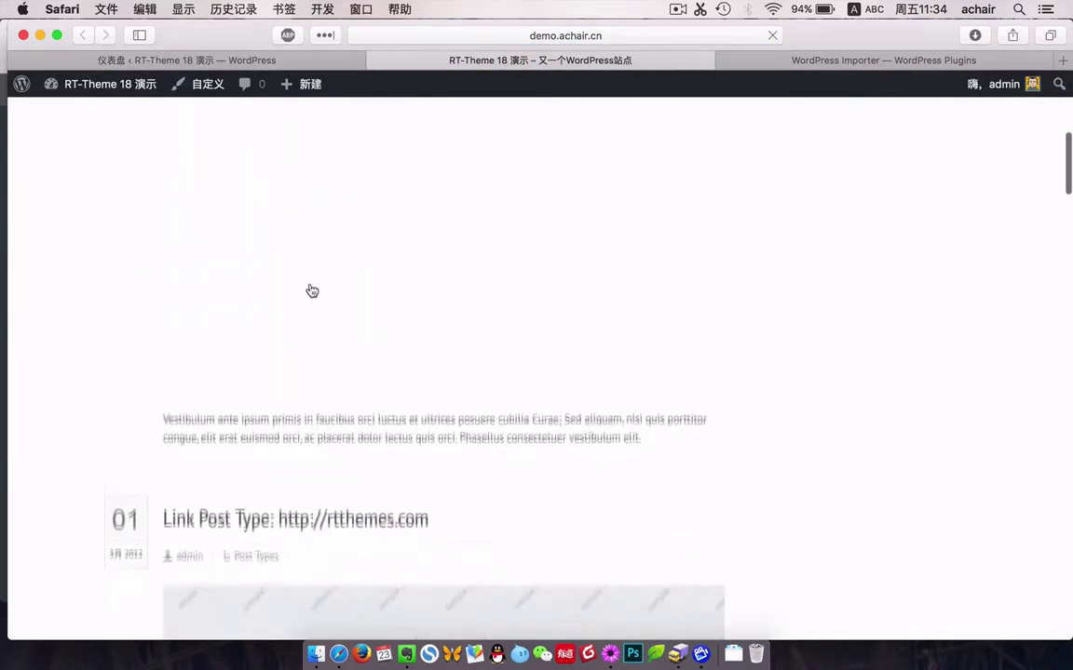
pyautogui.scroll(-5, 311, 290)
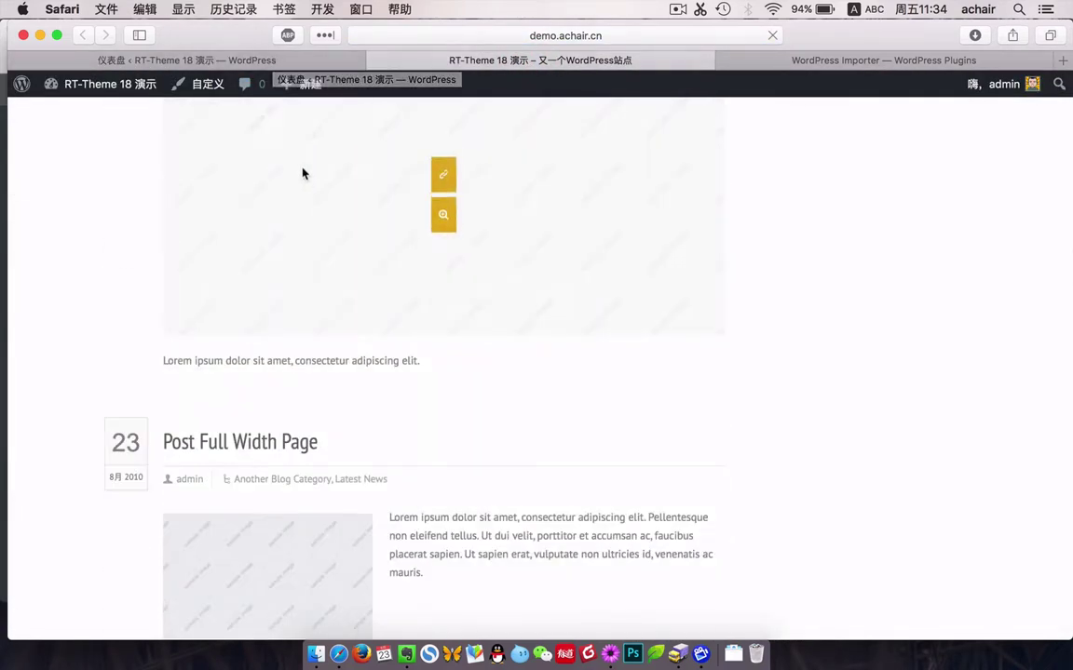
pyautogui.scroll(15, 302, 172)
pyautogui.click(213, 61)
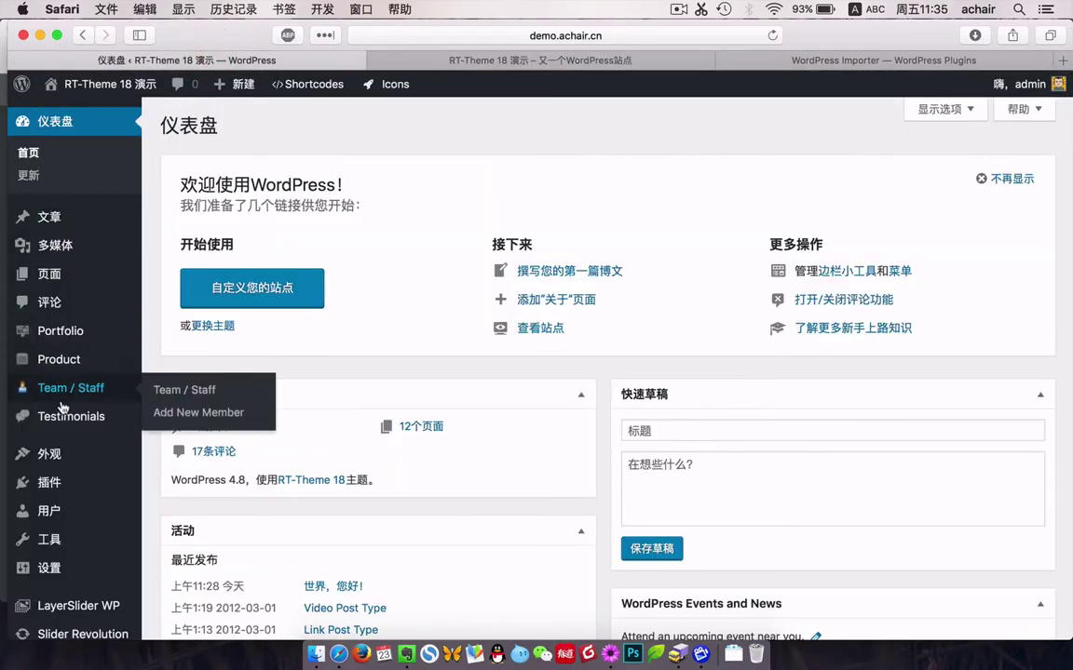
# Set the front page to the static Home Page in Reading Settings and save.
pyautogui.scroll(-5, 93, 391)
pyautogui.click(164, 524)
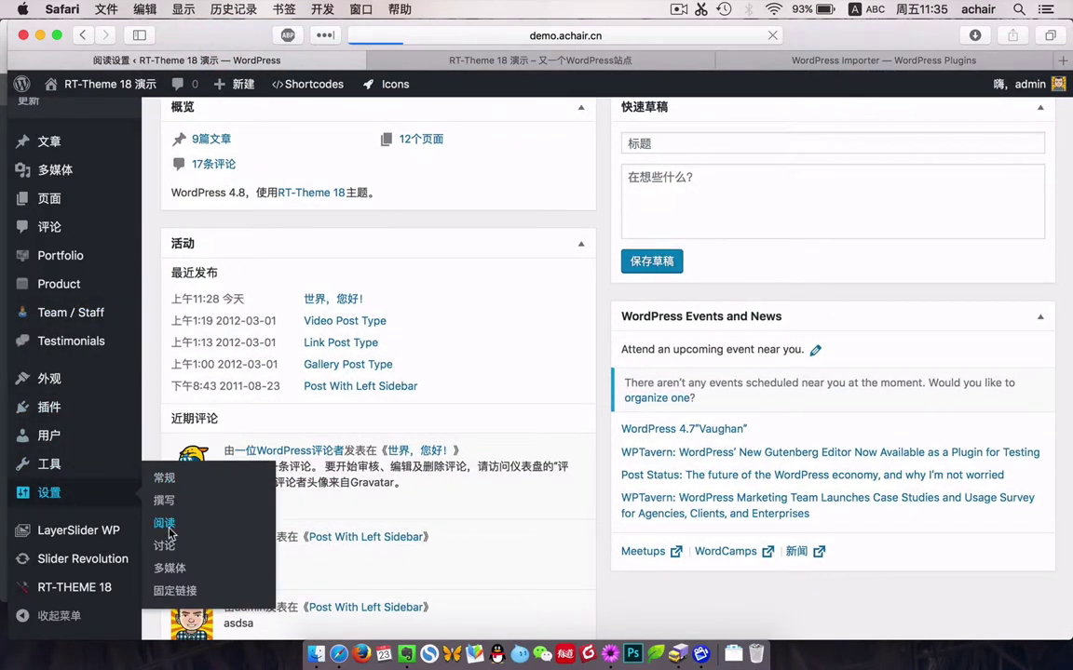
pyautogui.click(368, 210)
pyautogui.click(443, 244)
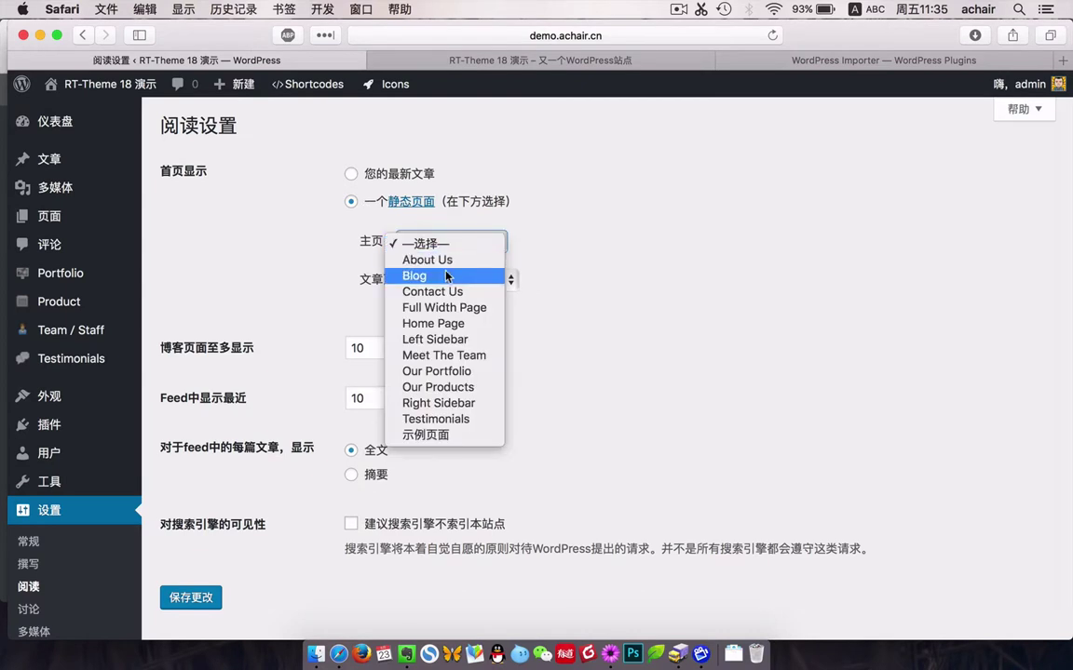
pyautogui.click(450, 326)
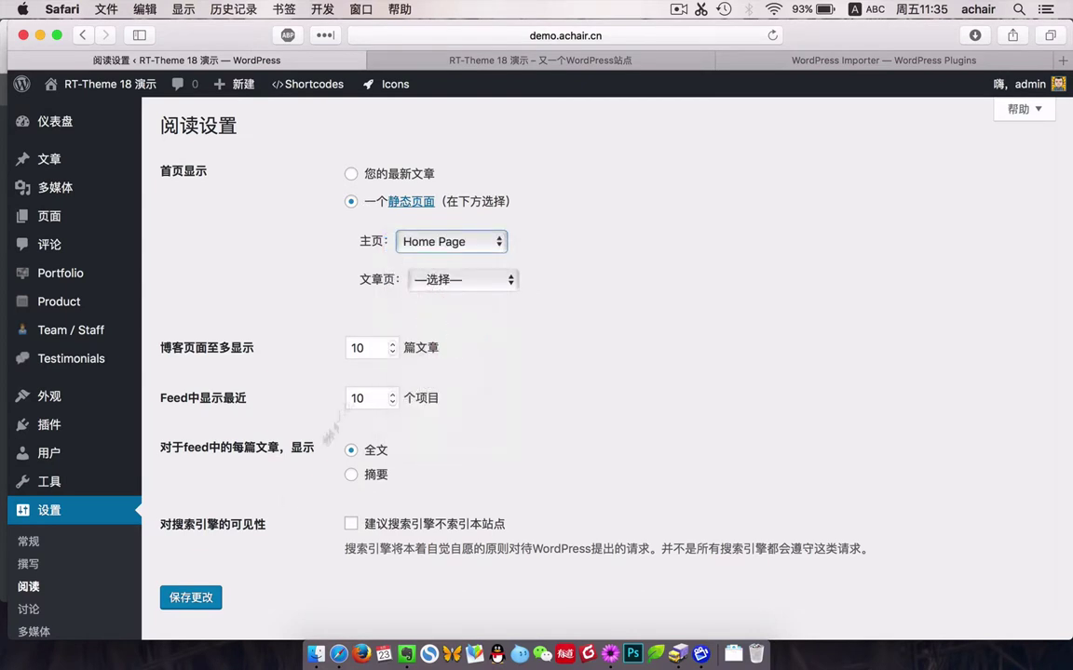
pyautogui.click(190, 598)
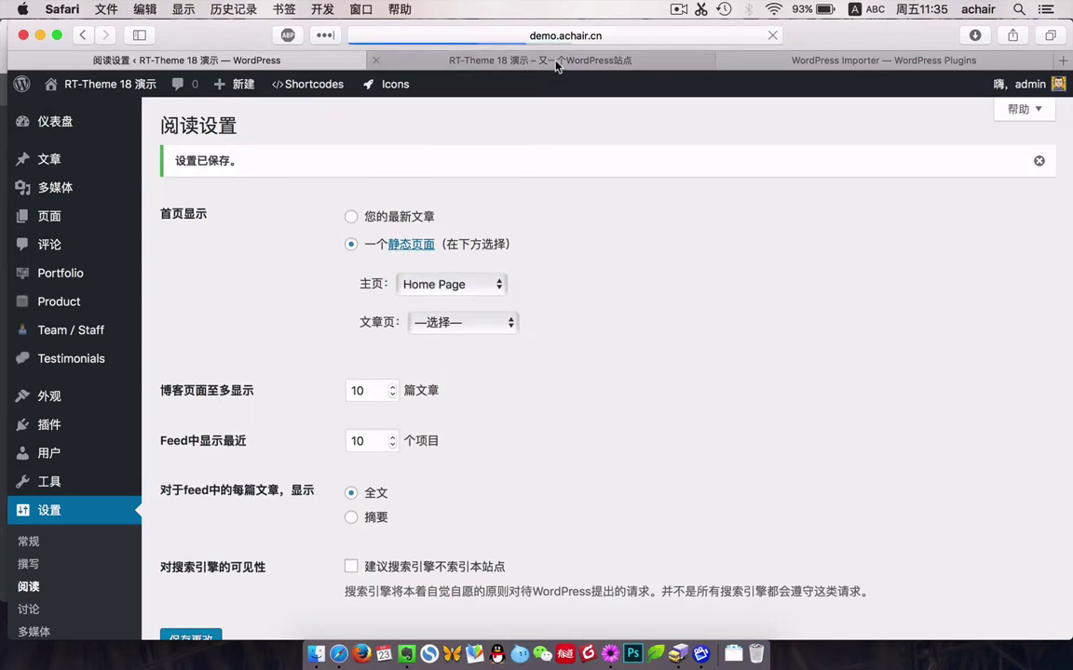
# Browse the new front page, Product Category 1, portfolio and Our Products pages.
pyautogui.click(556, 62)
pyautogui.moveTo(526, 296)
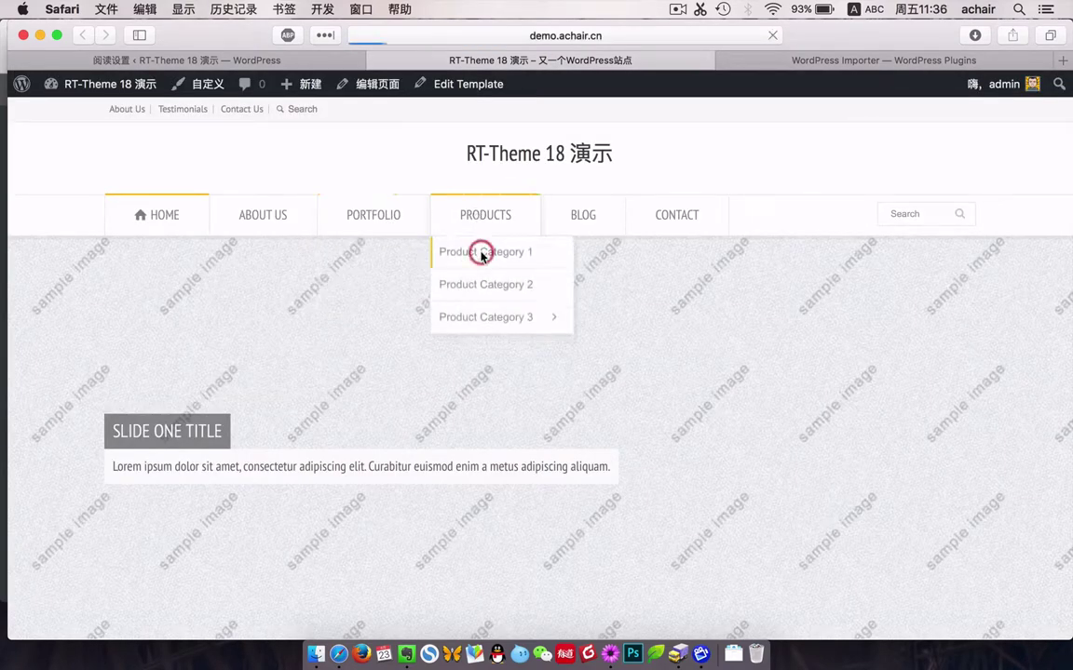
pyautogui.click(481, 250)
pyautogui.scroll(-10, 548, 367)
pyautogui.scroll(10, 547, 367)
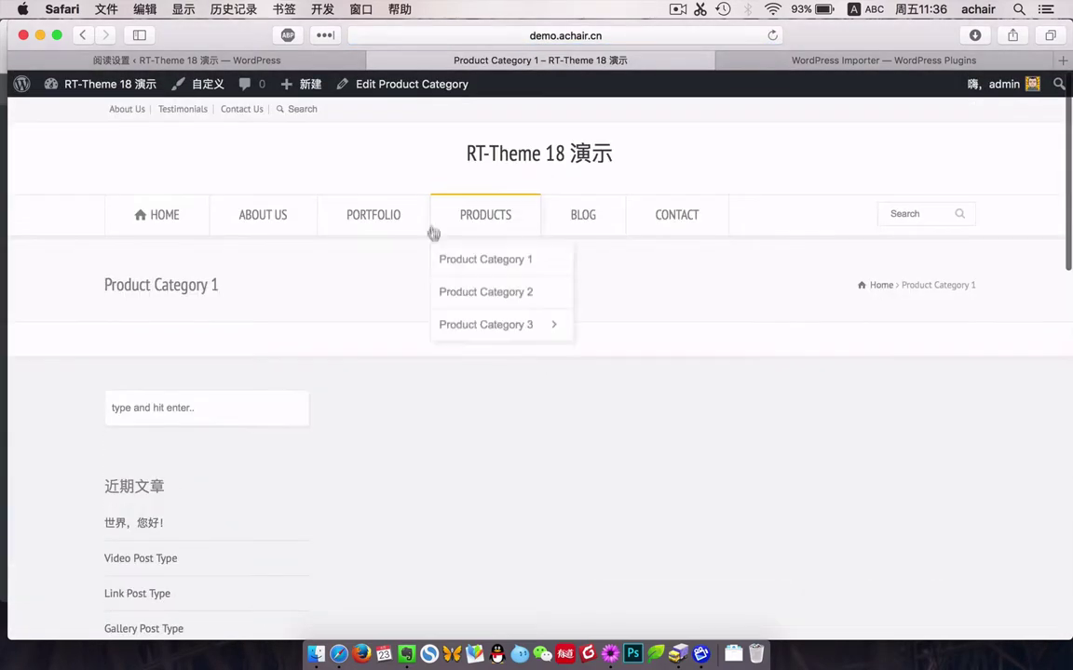
pyautogui.click(407, 221)
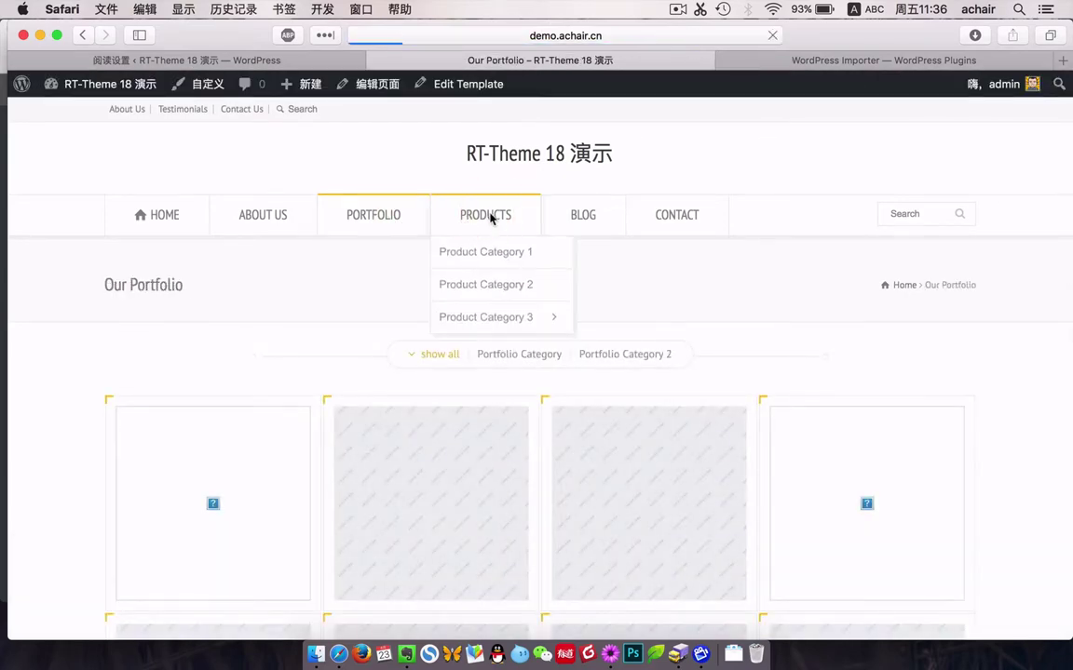
pyautogui.click(491, 220)
# Return to the admin and go to the Widgets page.
pyautogui.click(168, 60)
pyautogui.scroll(-1, 121, 463)
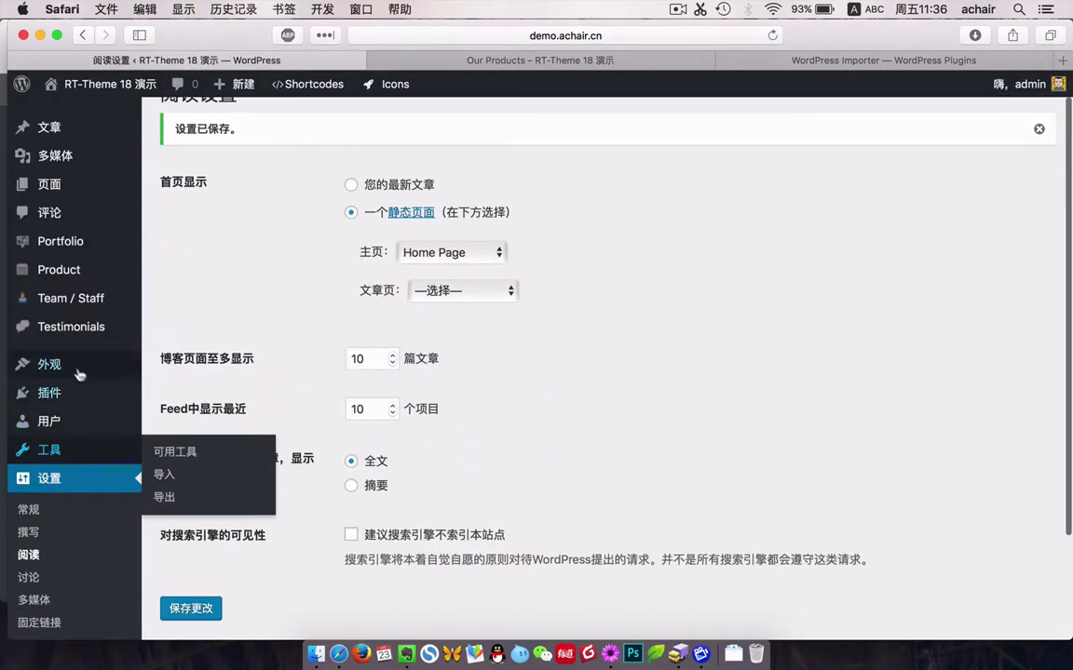
pyautogui.click(168, 411)
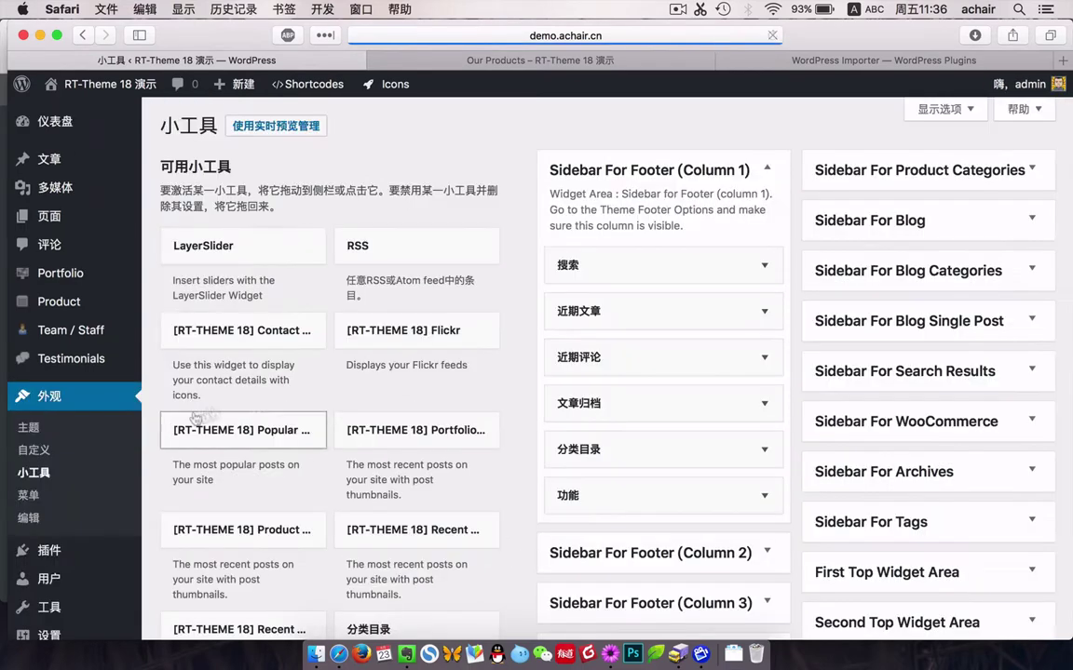
# Delete the Search widget from Sidebar For Footer (Column 1) and check the live footer.
pyautogui.click(761, 266)
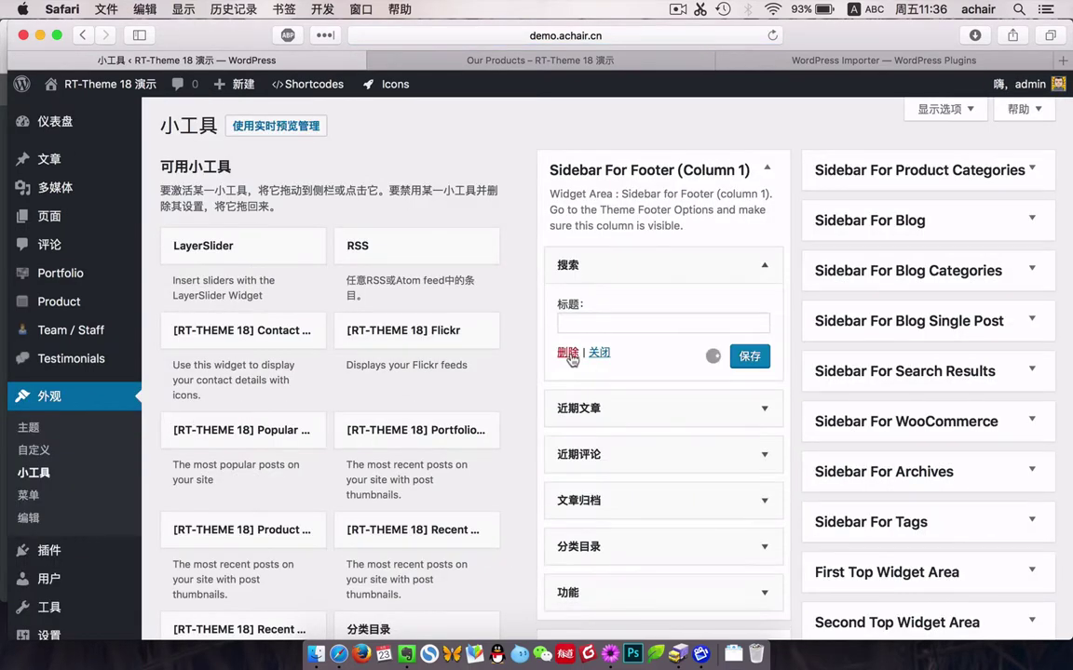
pyautogui.click(567, 353)
pyautogui.click(605, 58)
pyautogui.scroll(-10, 461, 455)
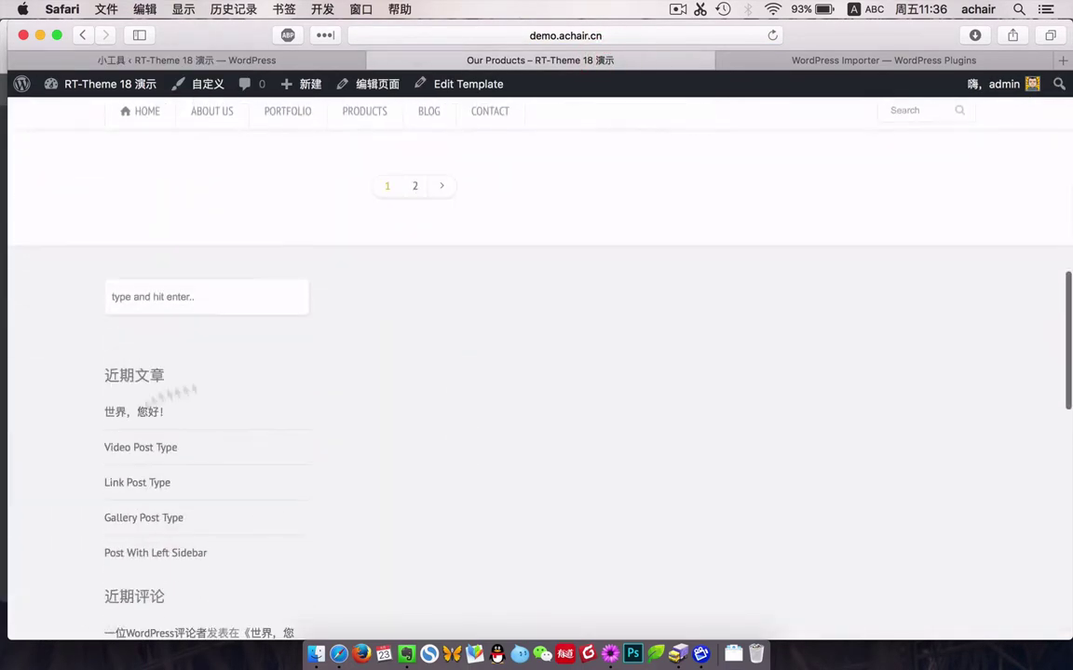
pyautogui.click(232, 60)
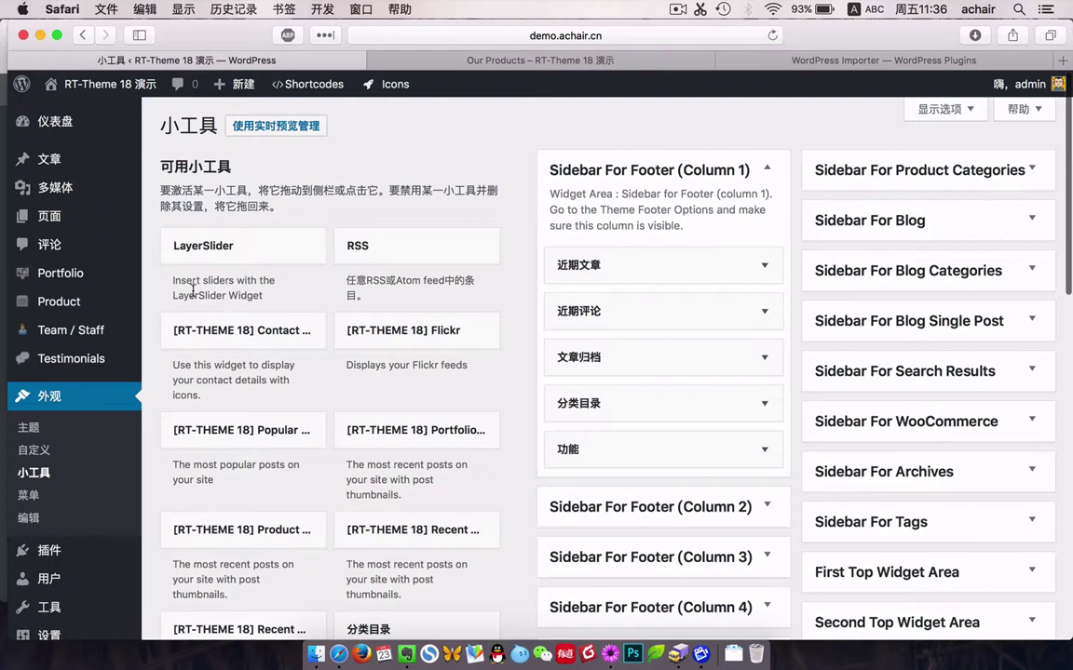
# Go to Plugins > Add New.
pyautogui.scroll(-4, 93, 465)
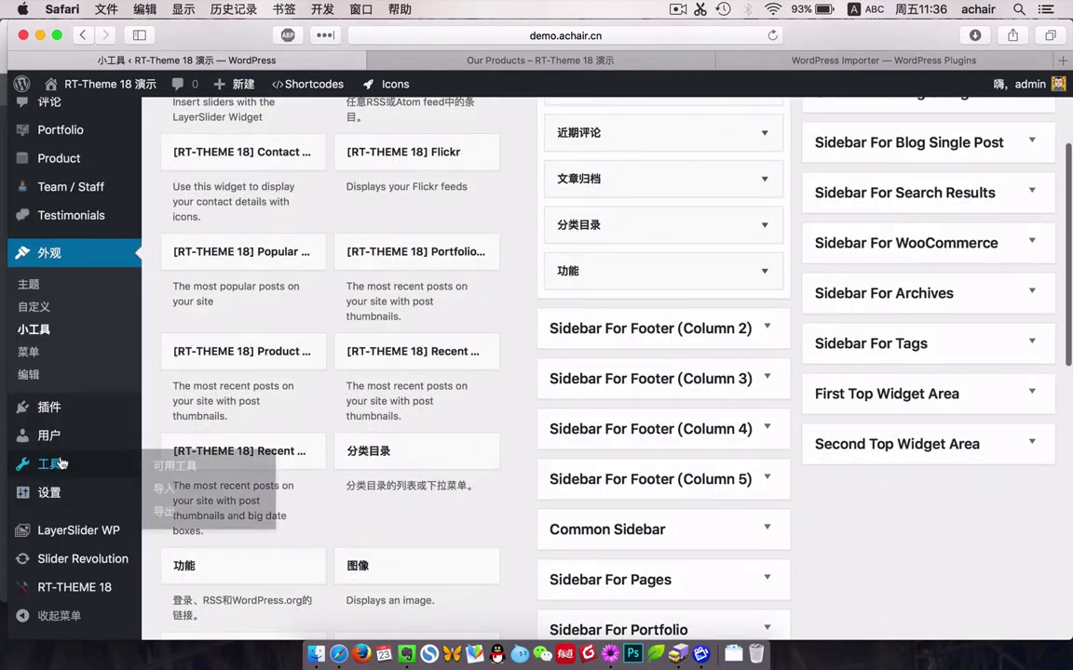
pyautogui.click(51, 408)
pyautogui.click(245, 126)
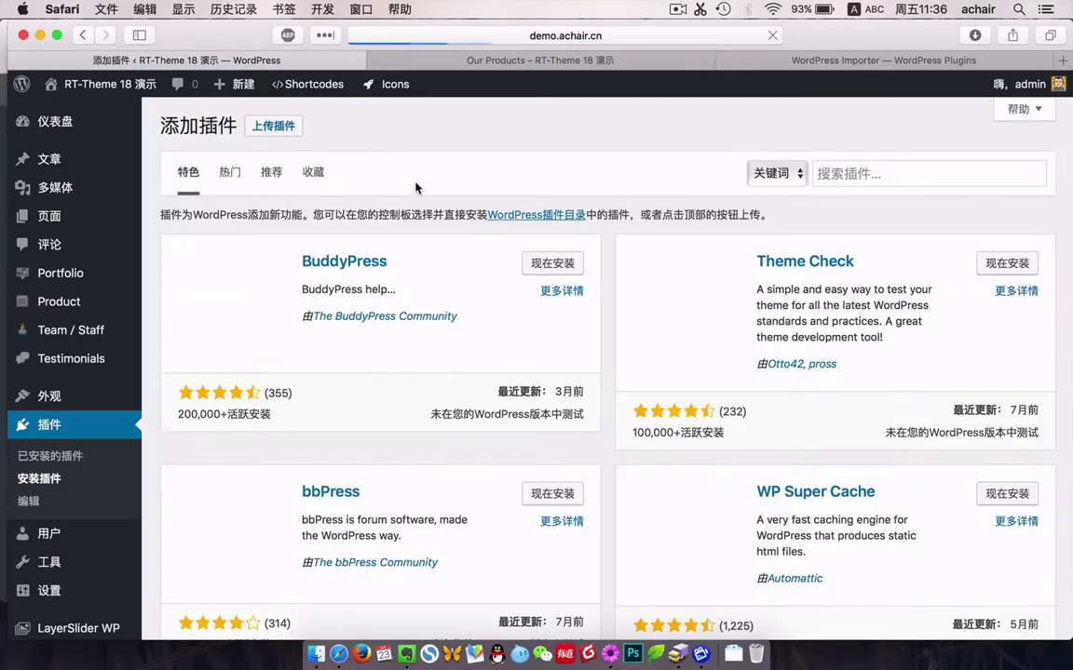
# Search plugins for 'reset', install and activate WP Reset, and go to Tools > WP Reset.
pyautogui.click(912, 171)
pyautogui.write('reset')
pyautogui.press('Return')
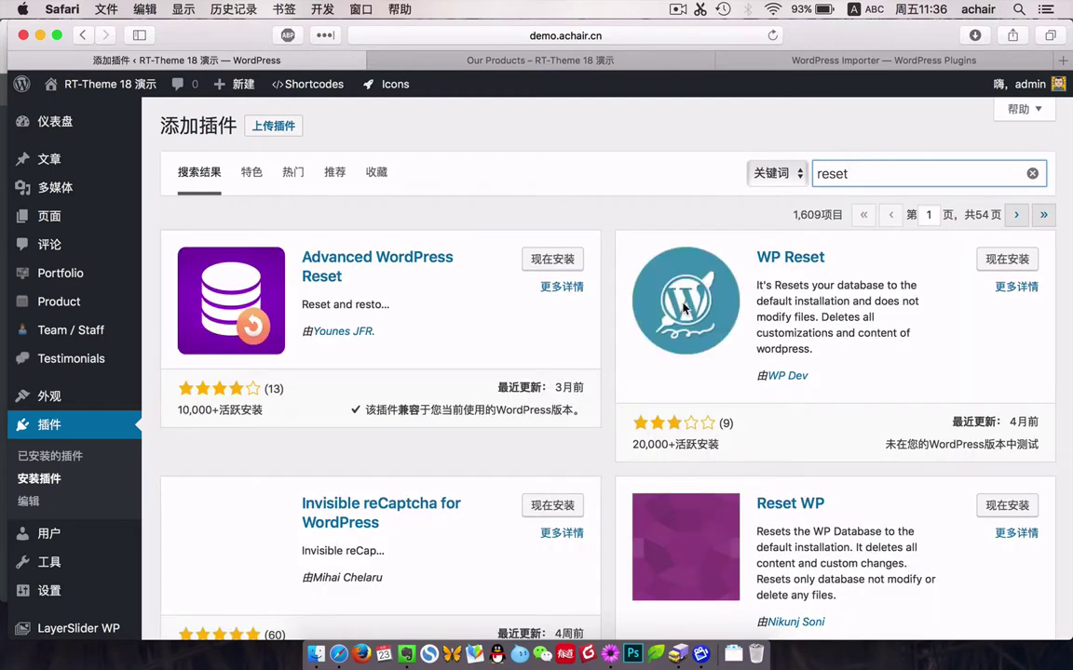
pyautogui.click(1006, 260)
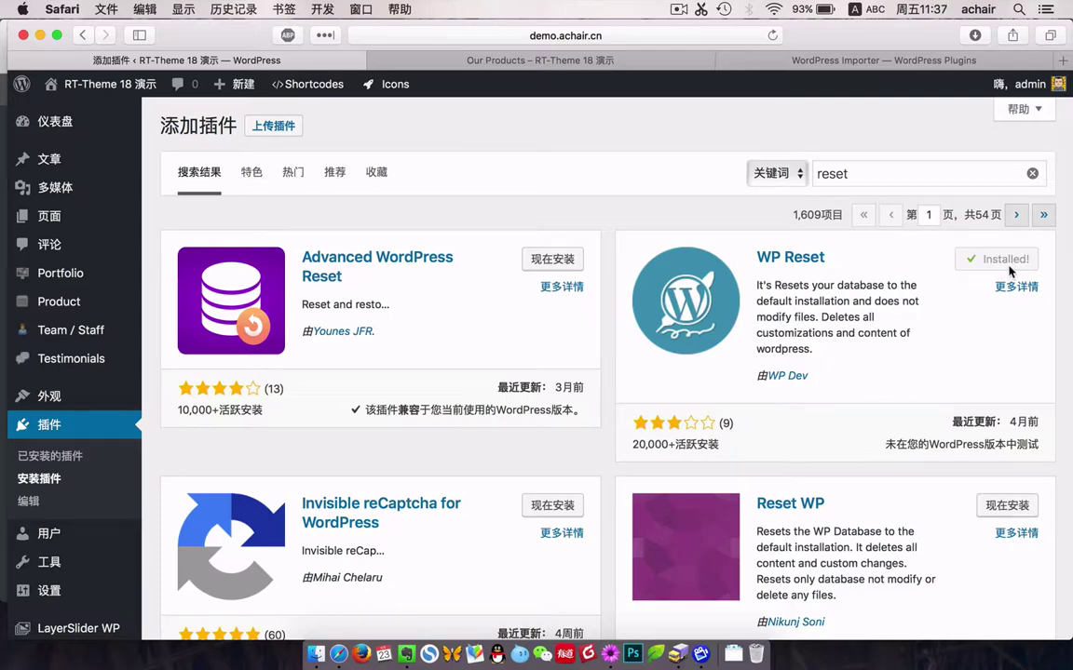
pyautogui.click(1010, 268)
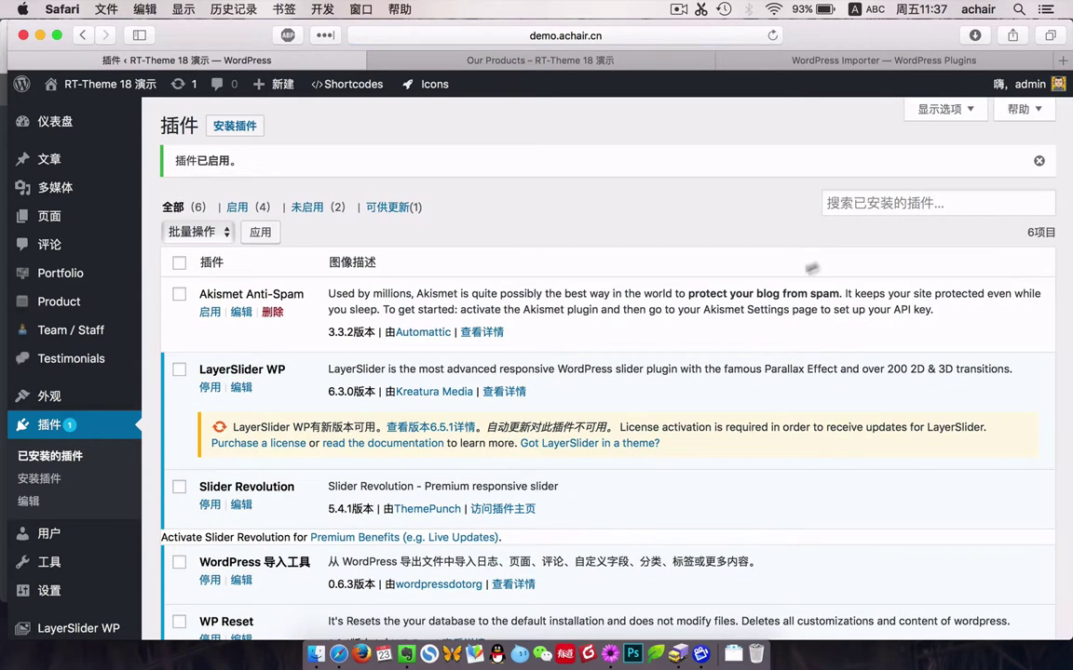
pyautogui.moveTo(61, 563)
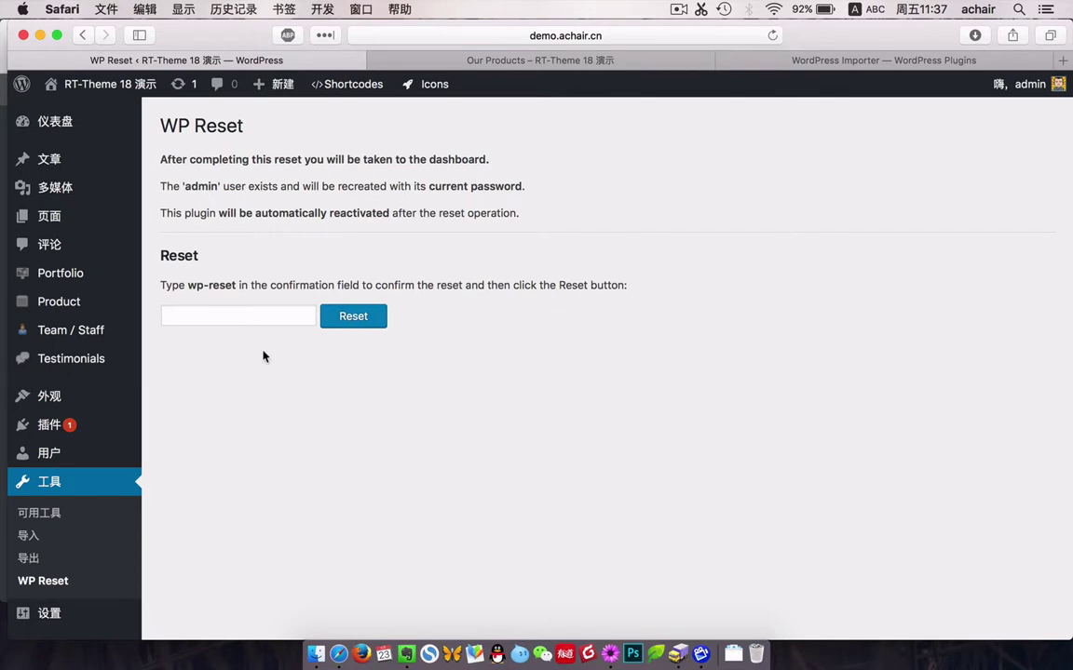
# Confirm with 'wp-reset' and reset the database, then glance at the site tab and return.
pyautogui.click(263, 319)
pyautogui.write('wp-reset')
pyautogui.click(362, 316)
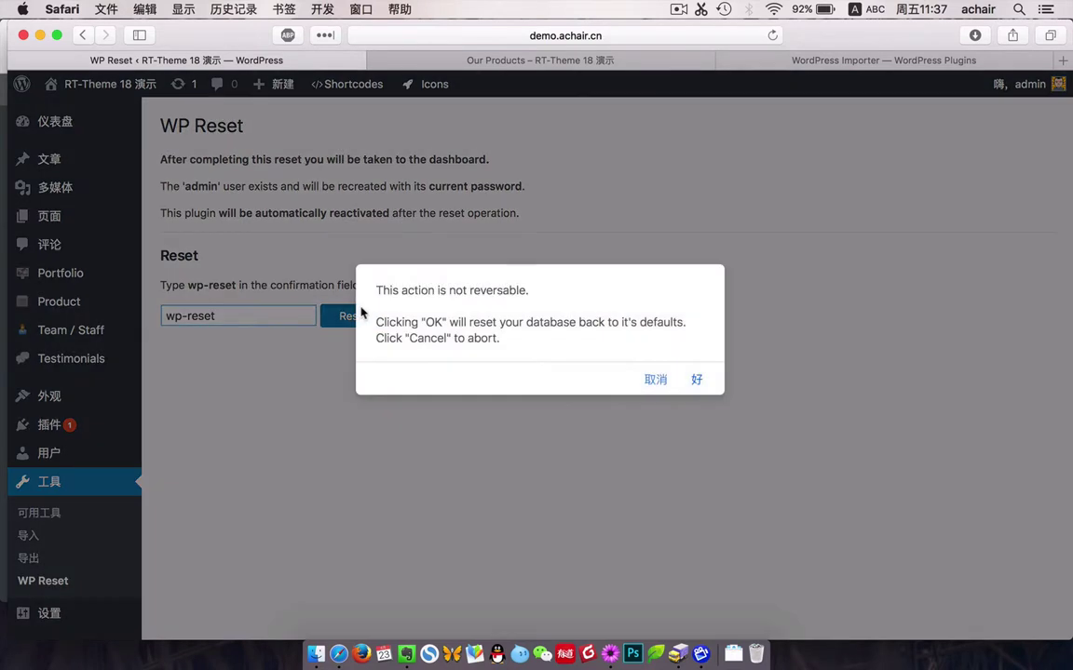
pyautogui.click(697, 381)
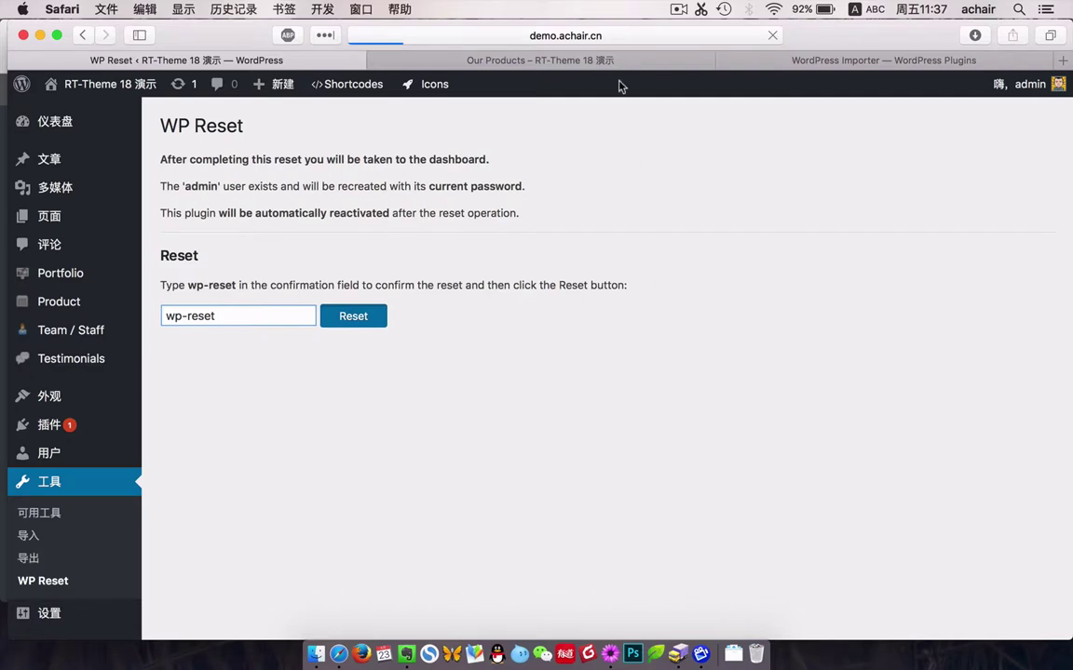
pyautogui.click(556, 57)
pyautogui.scroll(10, 319, 159)
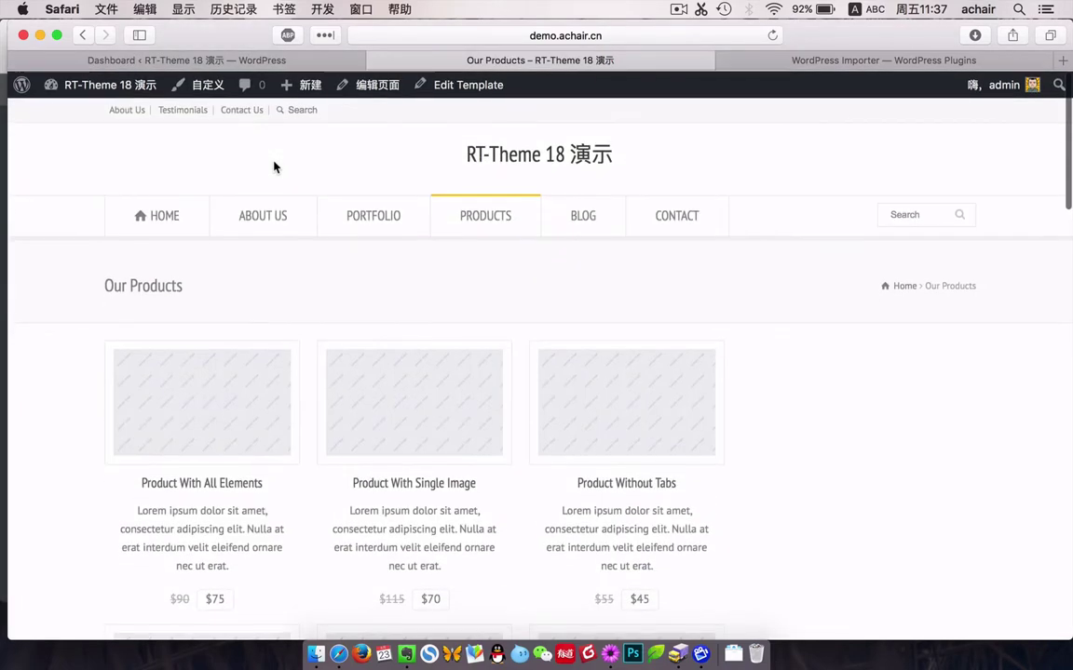
pyautogui.click(278, 61)
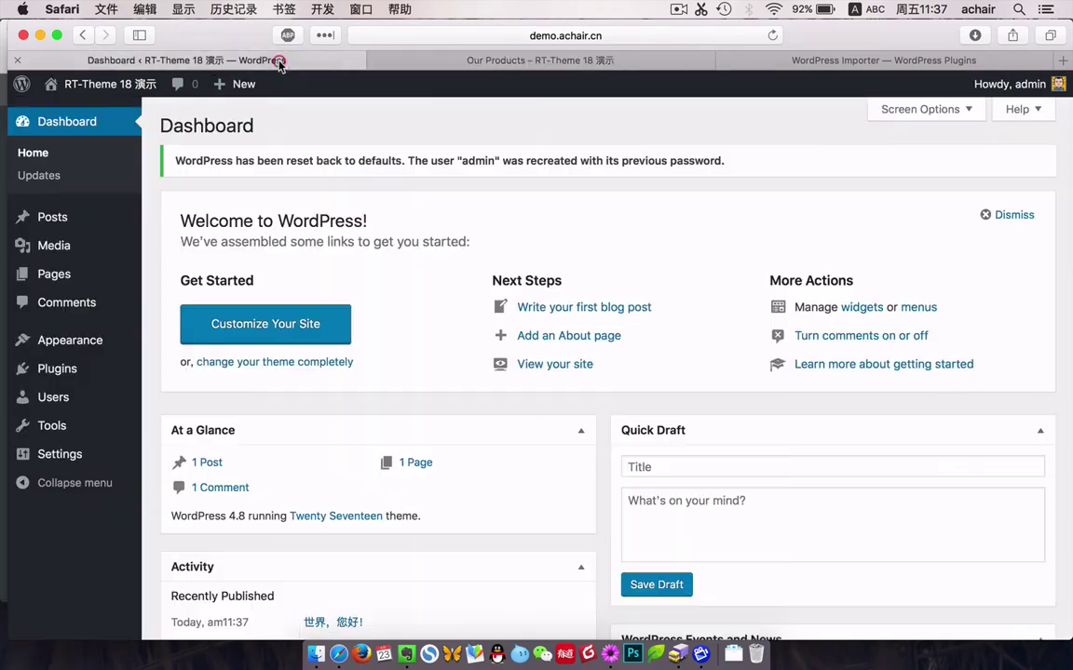
# Reload the site's front page to confirm it now shows Twenty Seventeen, then return to the admin dashboard.
pyautogui.click(512, 62)
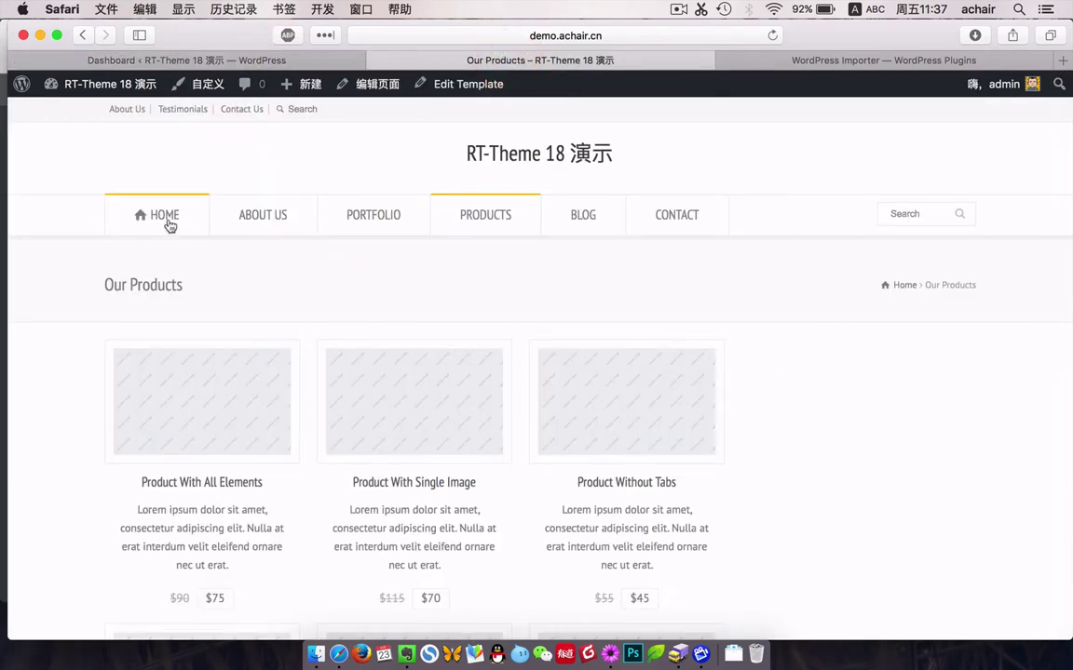
pyautogui.click(166, 221)
pyautogui.click(237, 60)
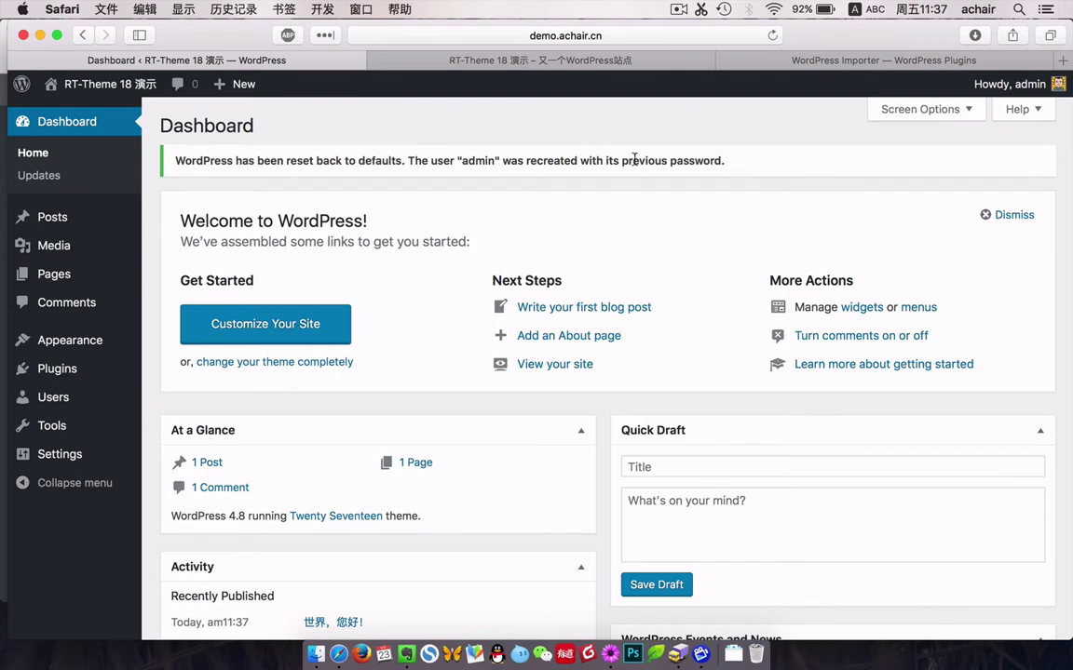
pyautogui.click(552, 62)
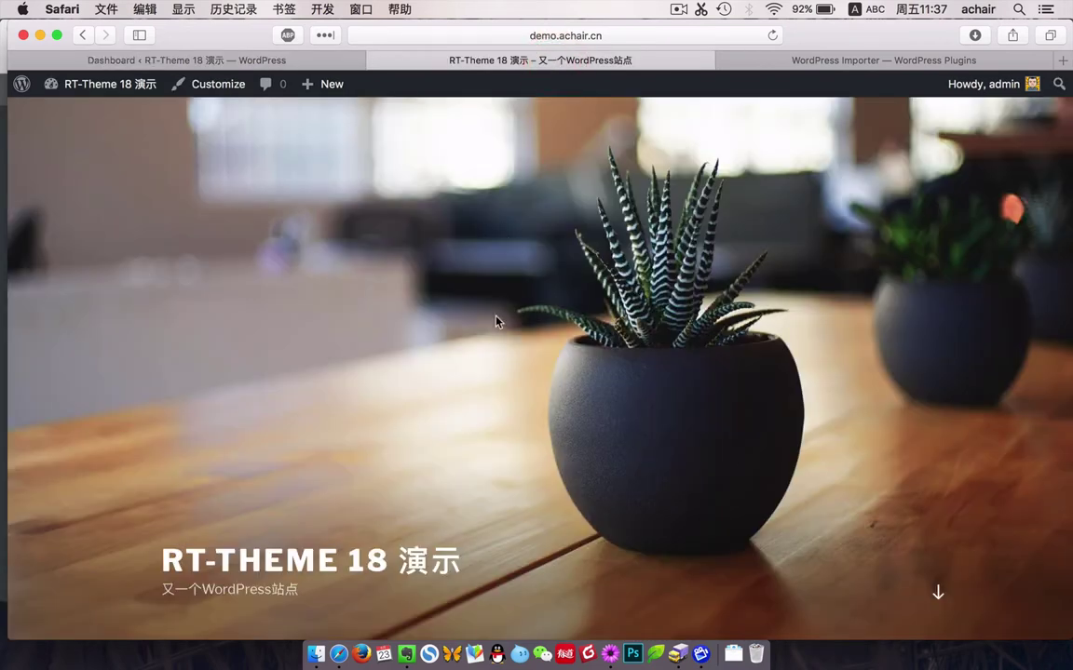
pyautogui.scroll(-15, 496, 322)
pyautogui.scroll(15, 497, 322)
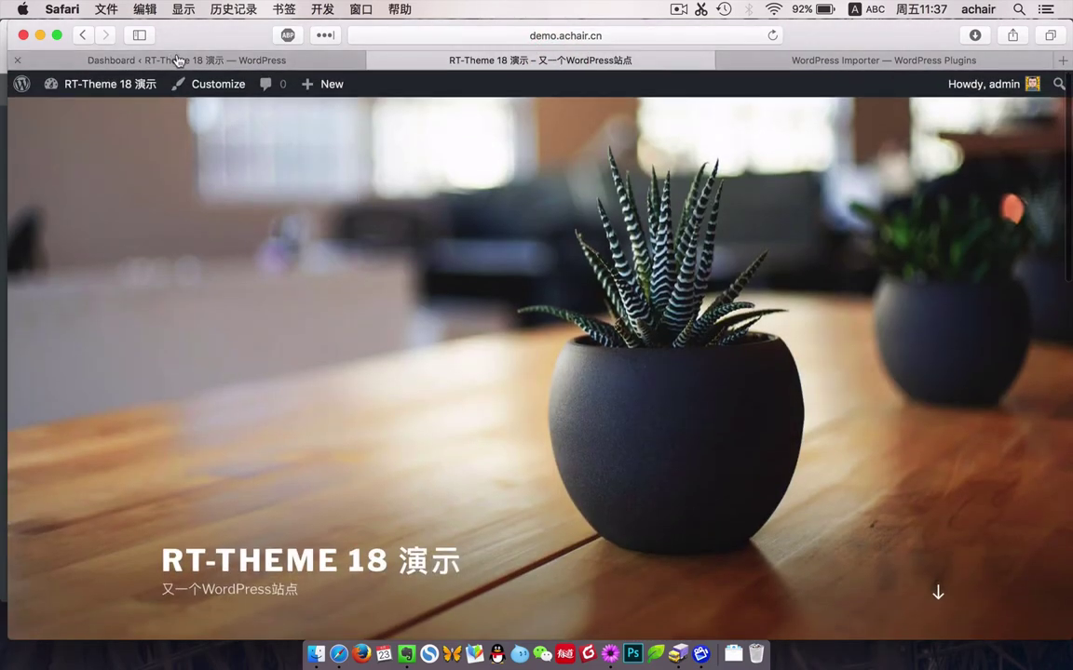
pyautogui.click(176, 60)
pyautogui.moveTo(65, 352)
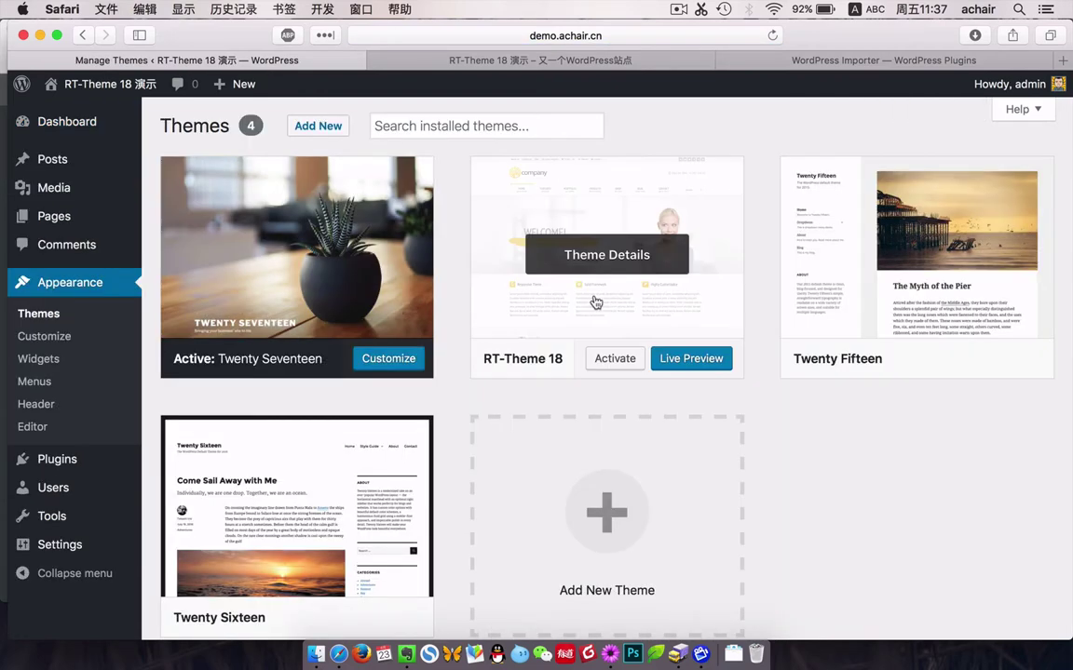
# Reactivate RT-Theme 18, then activate its bundled LayerSlider WP and Slider Revolution plugins.
pyautogui.click(618, 359)
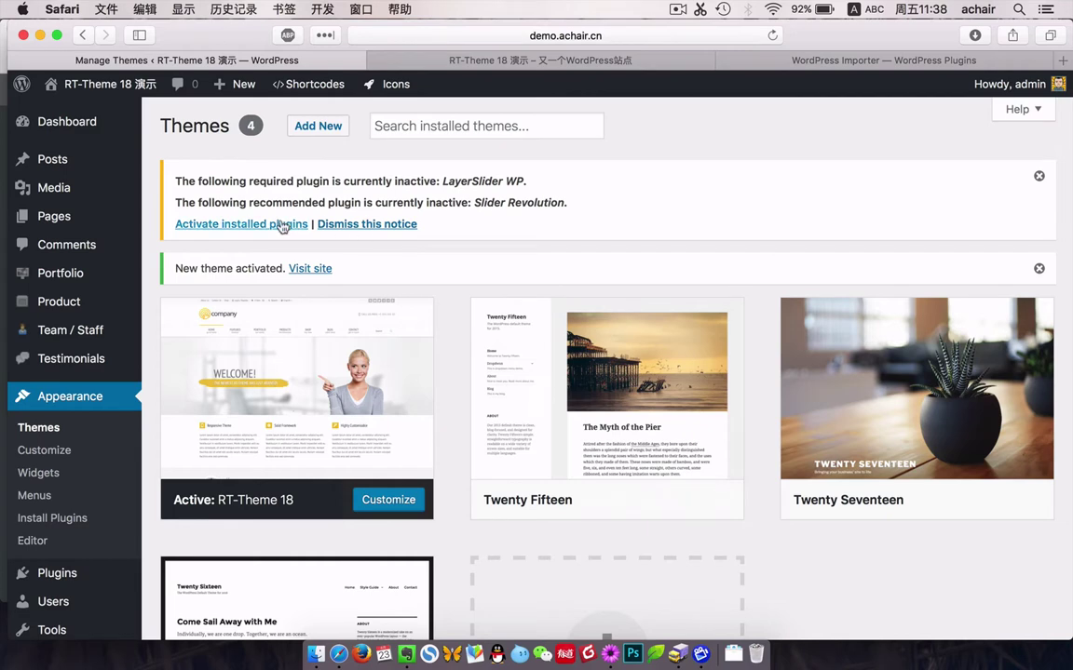
pyautogui.click(282, 225)
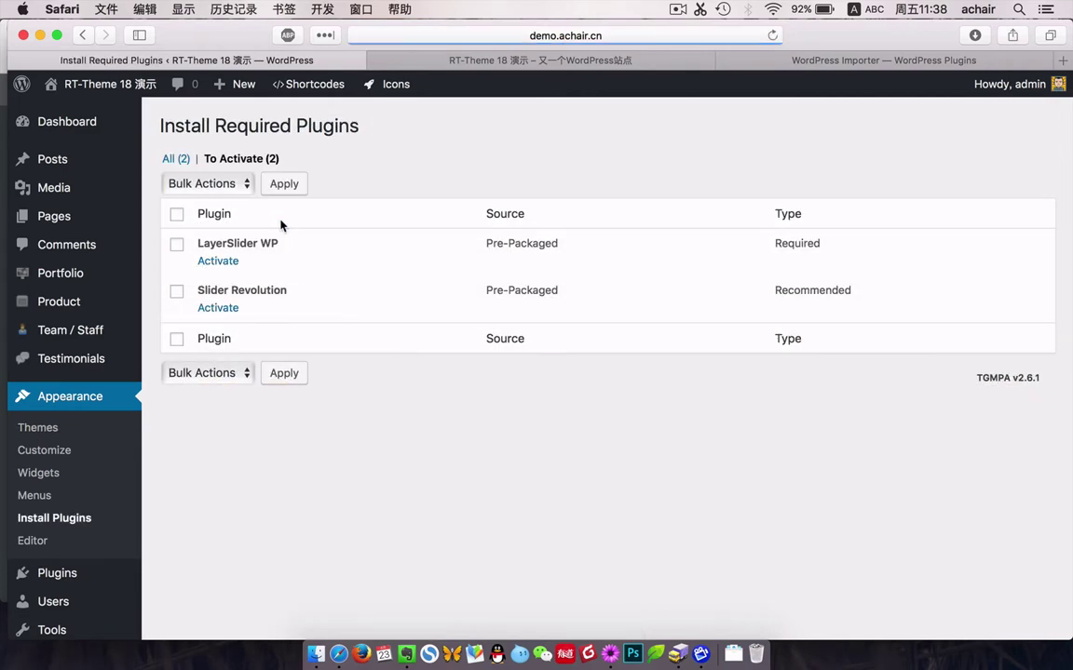
pyautogui.click(214, 261)
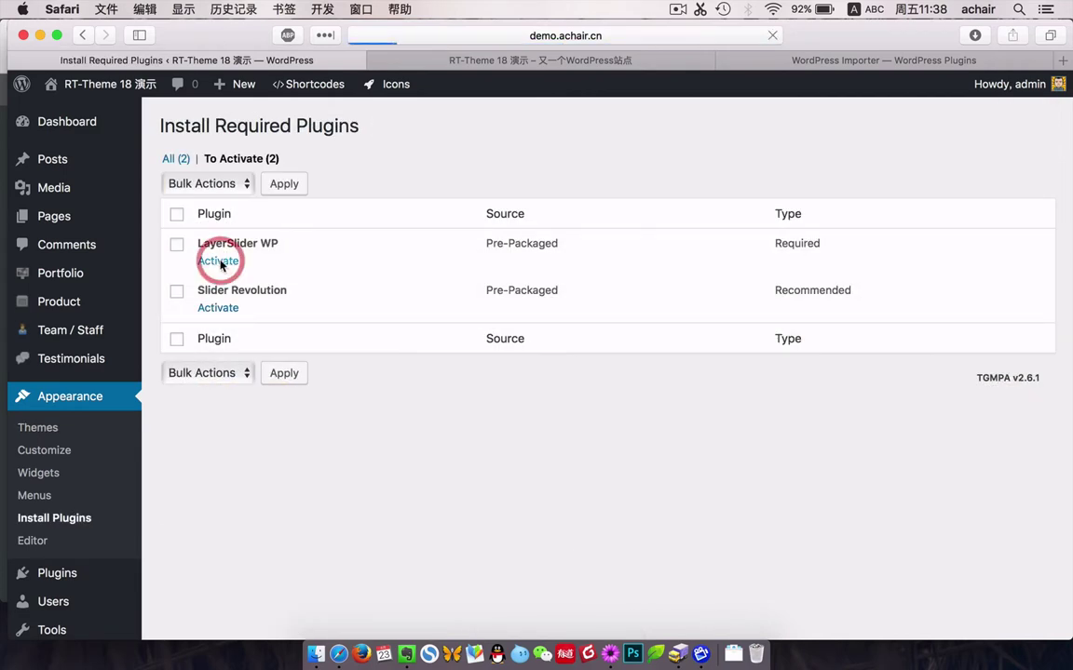
pyautogui.click(216, 311)
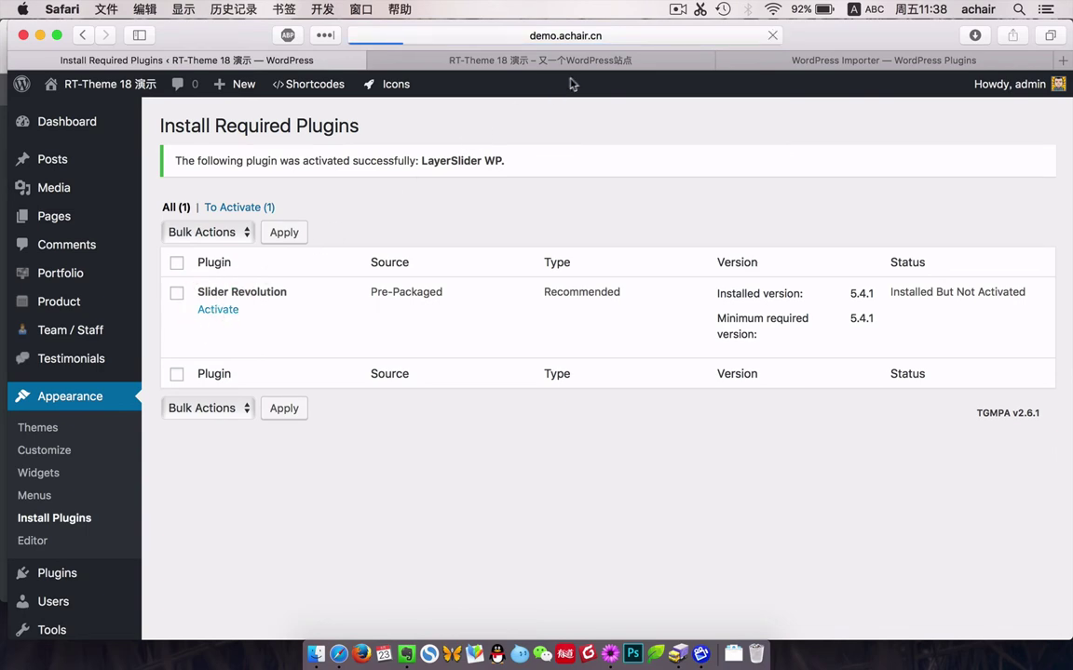